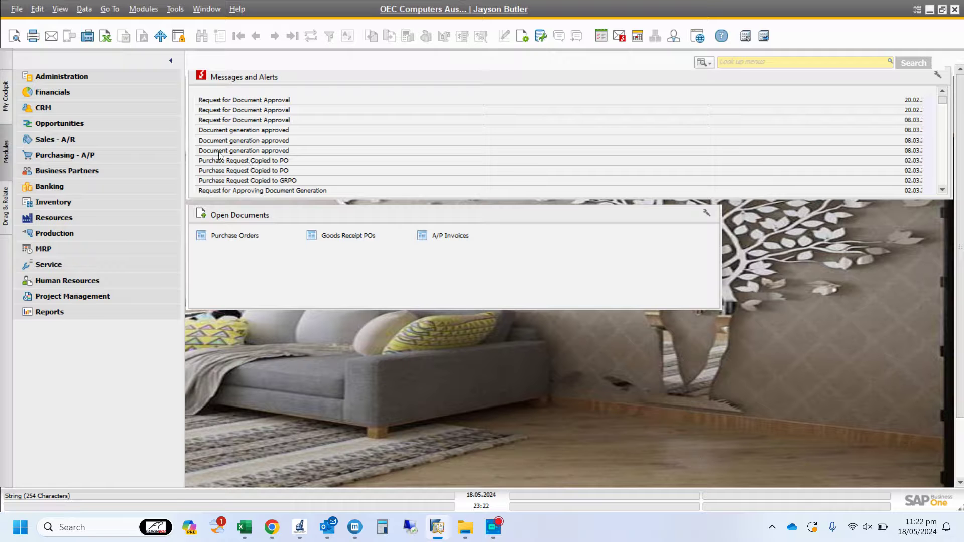
Start a new purchase order for the vendor Far East Imports
left_click(52, 155)
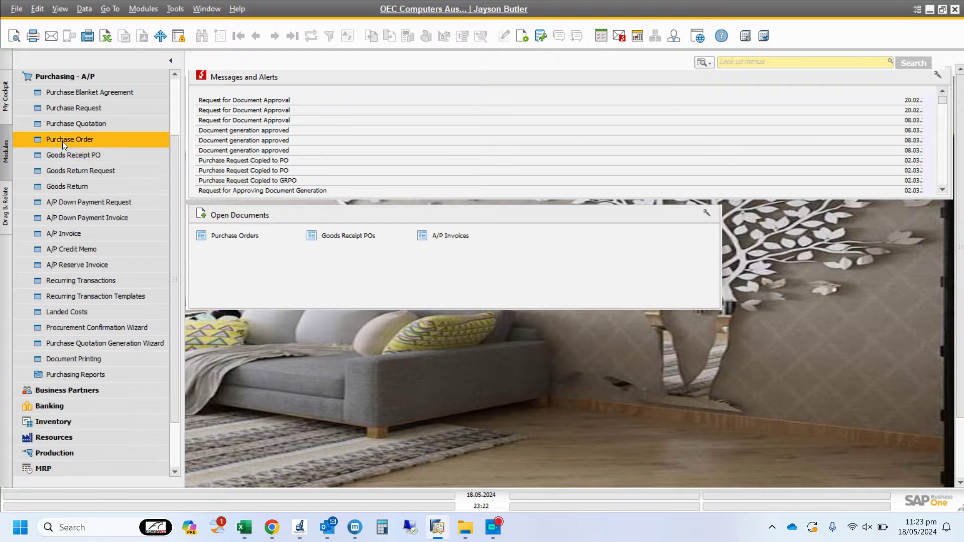
left_click(63, 141)
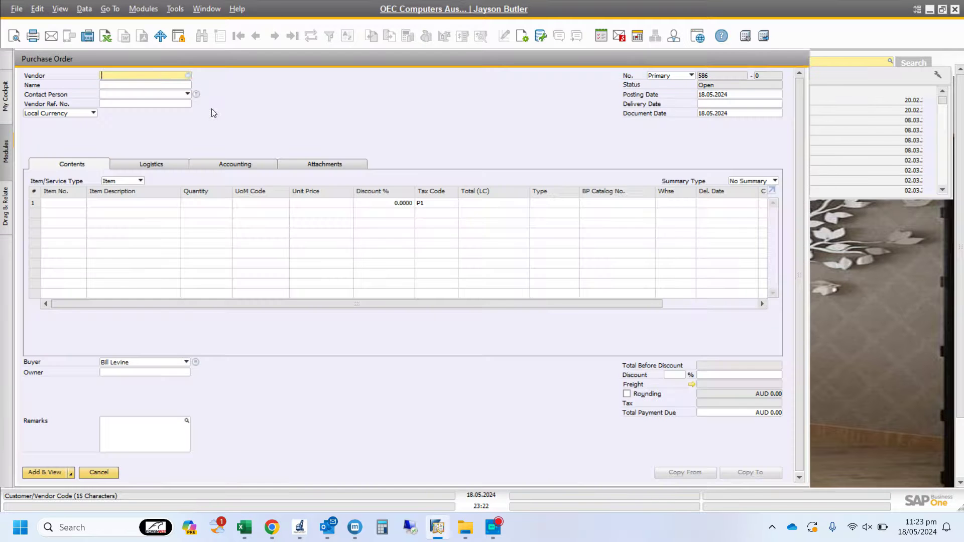
left_click(186, 76)
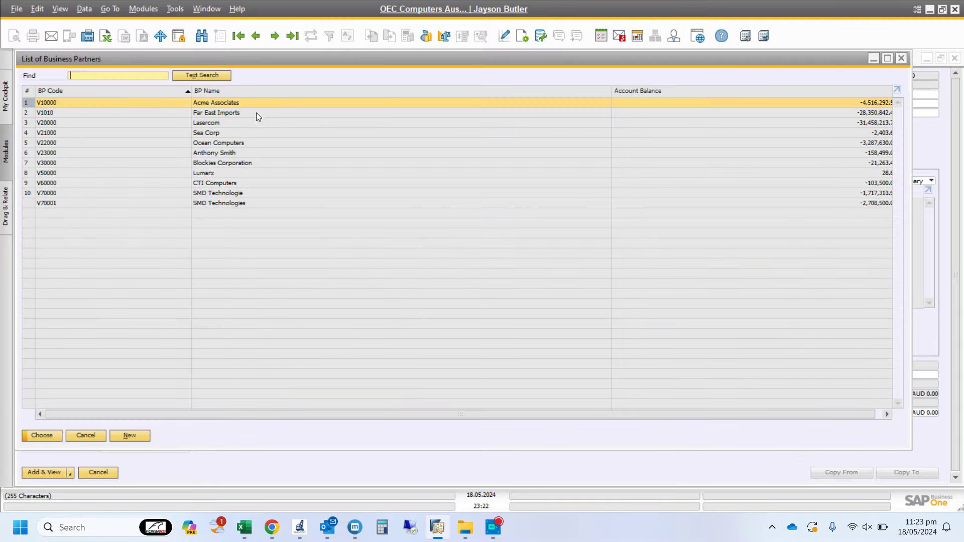
left_click(255, 112)
double_click(255, 112)
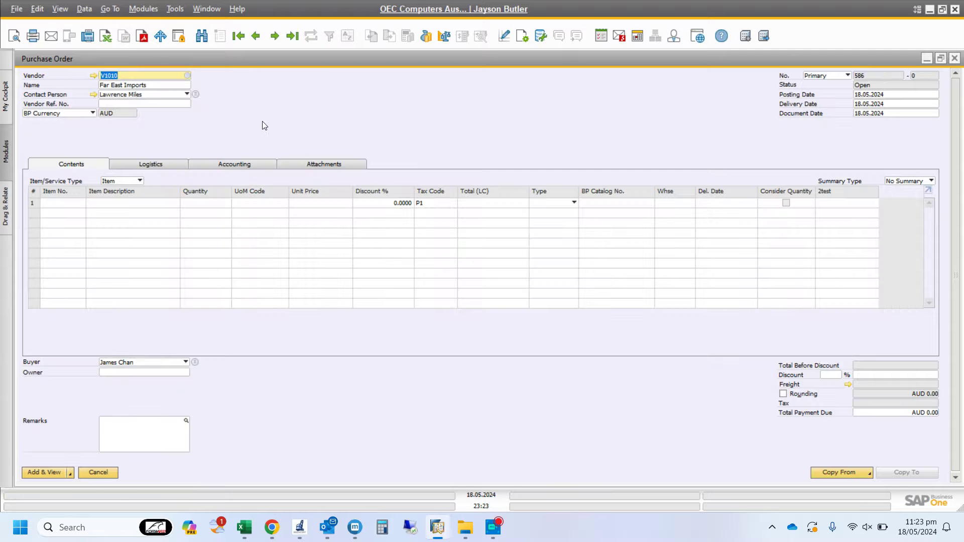
Add item A00002, J.B. Officeprint 1111, to the order's first line with quantity 10 and unit price AUD 500
left_click(149, 203)
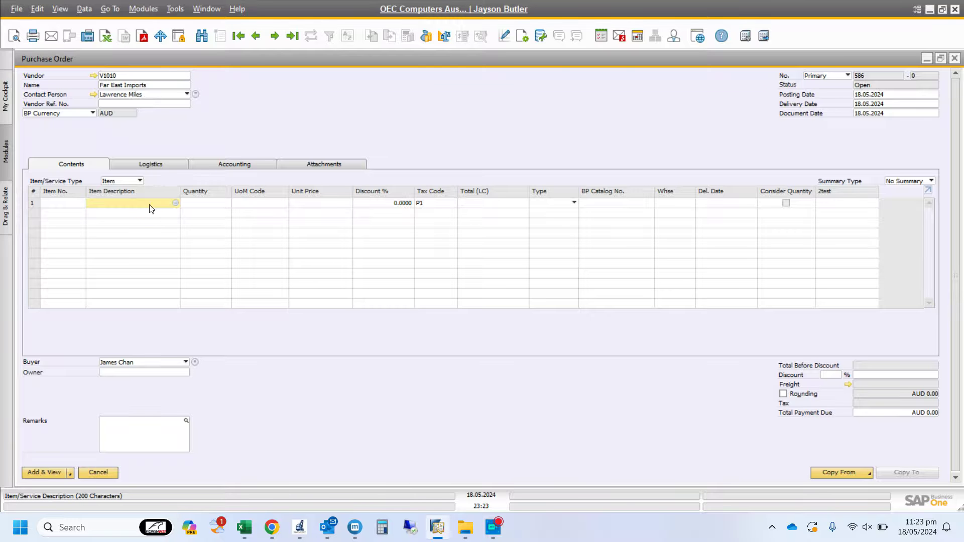
key("Tab")
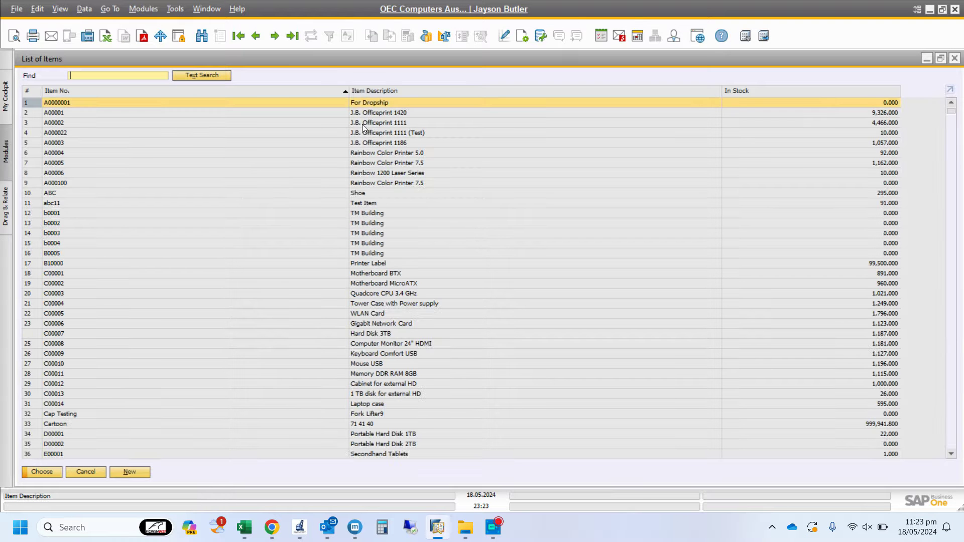
left_click(363, 124)
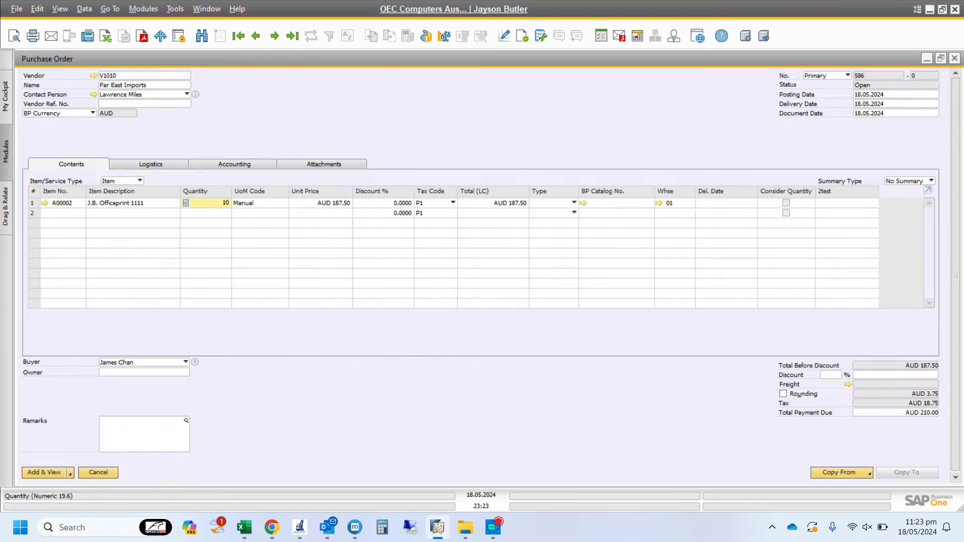
left_click(341, 202)
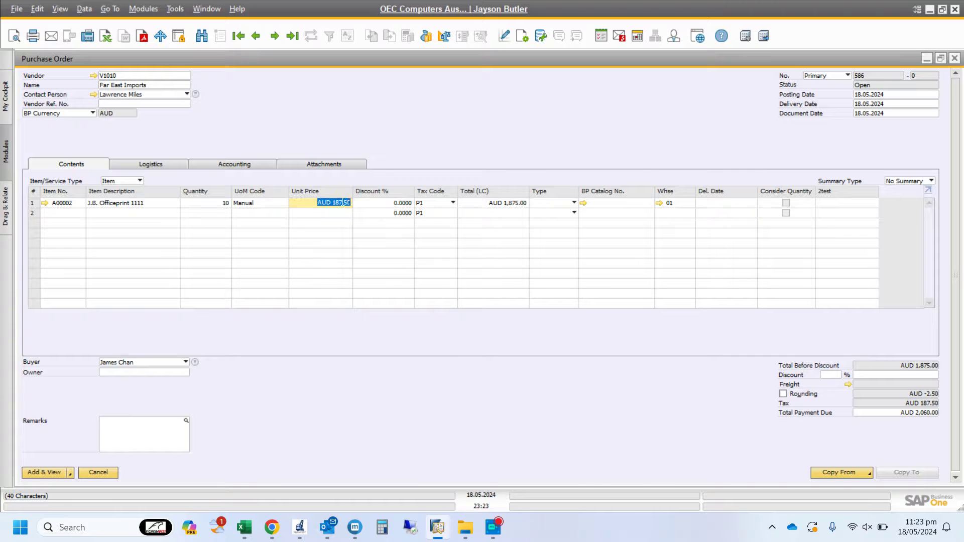
type("500")
key("Tab")
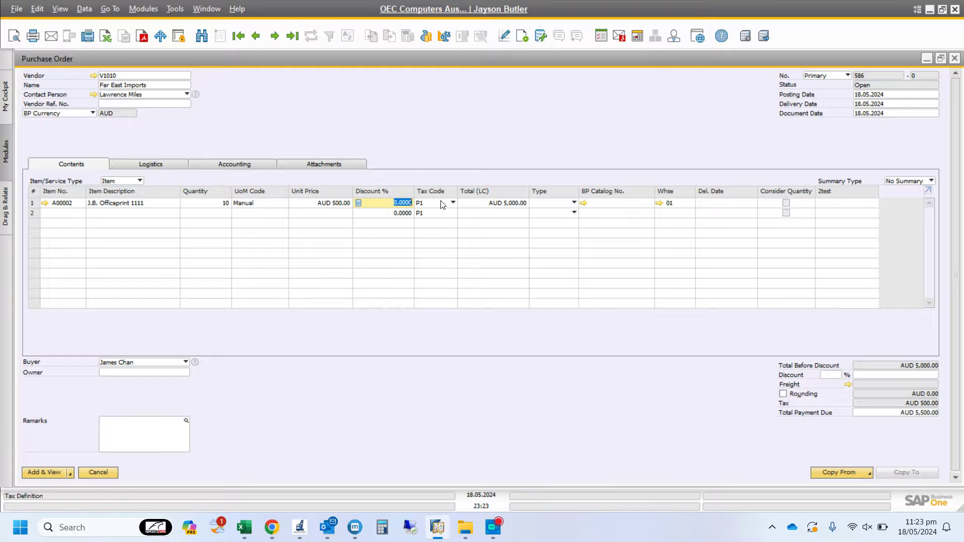
Set the line's tax code to P2 (GST Exempt/GST Free), add the purchase order and close it
left_click(455, 203)
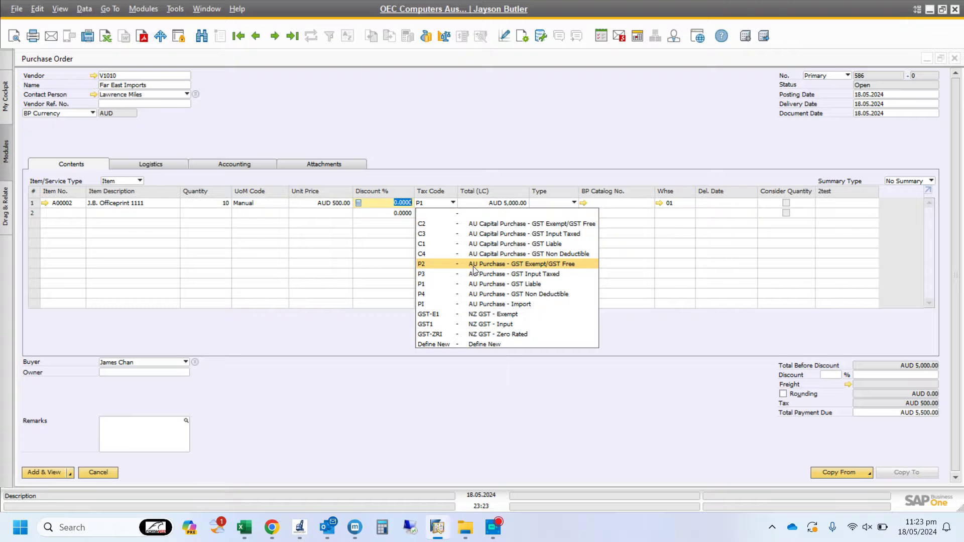
left_click(473, 265)
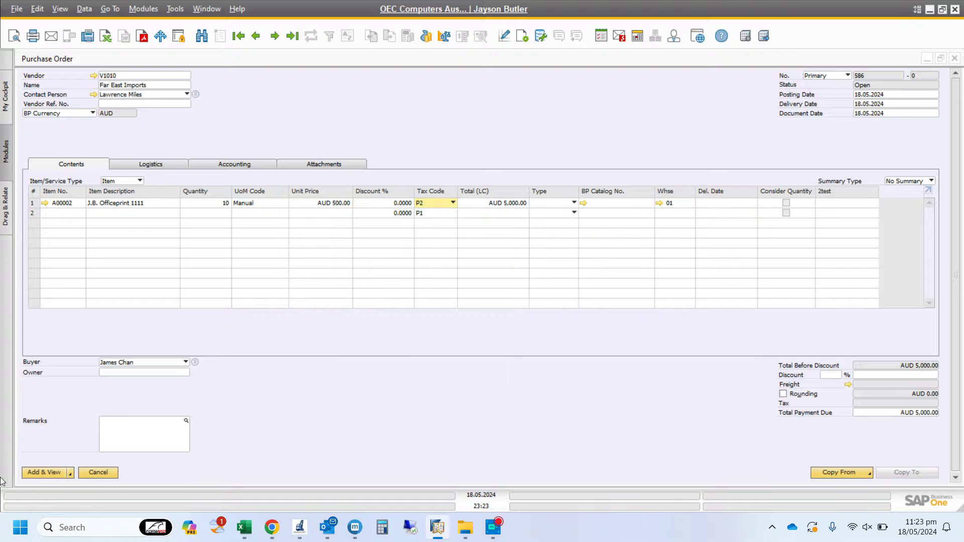
left_click(44, 473)
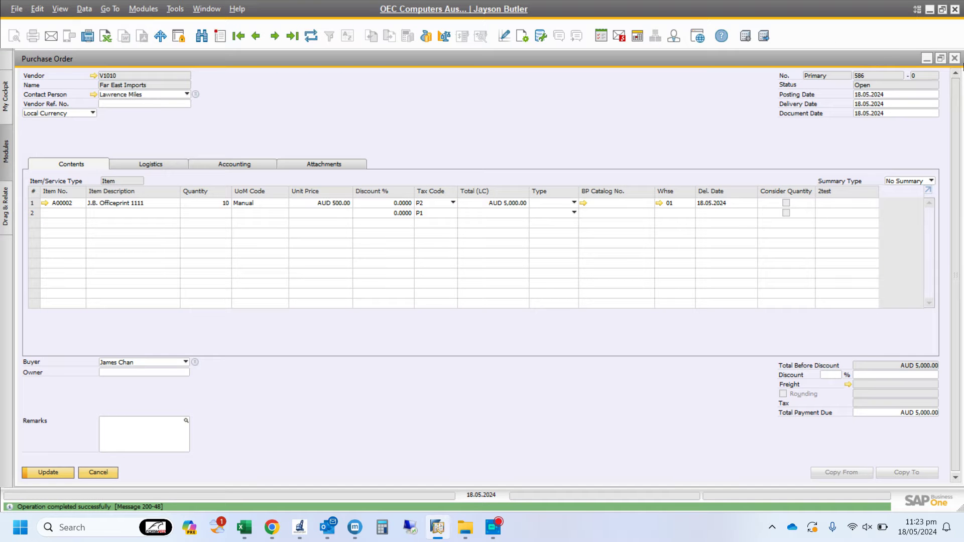
left_click(956, 60)
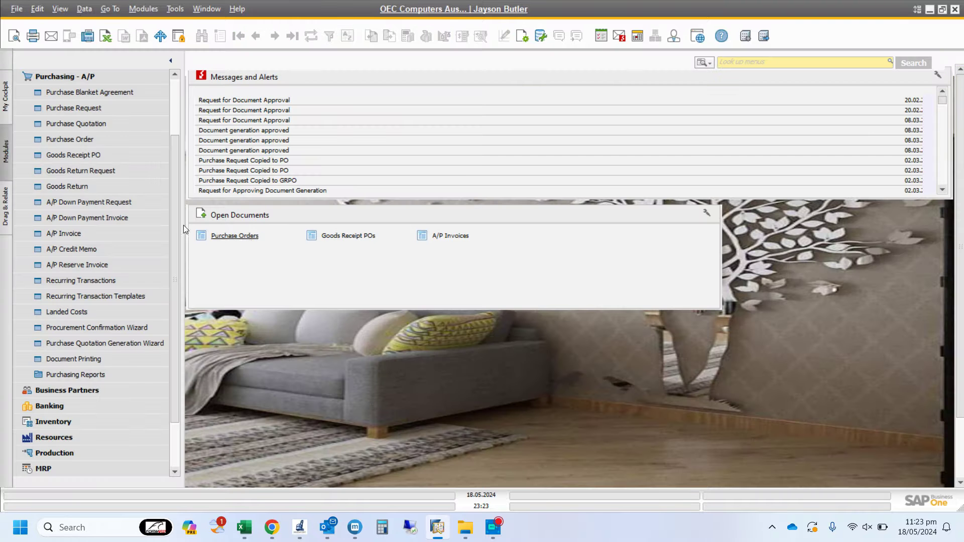
Start a new A/P down payment invoice for the vendor Far East Imports
left_click(140, 221)
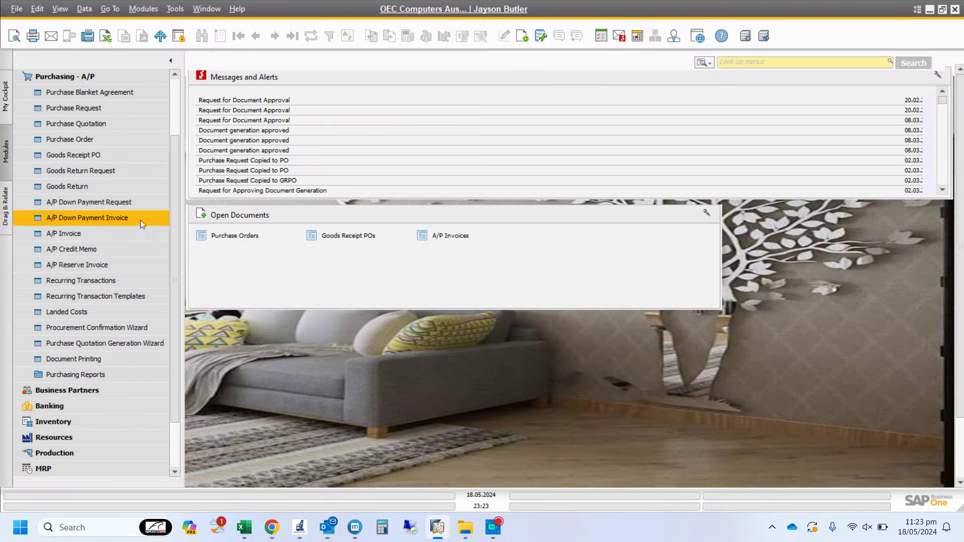
left_click(109, 218)
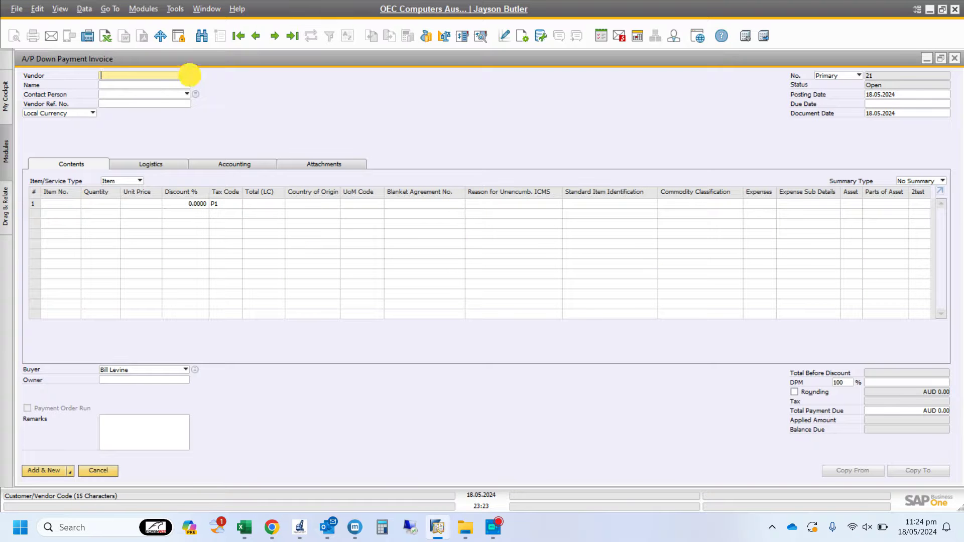
key("Tab")
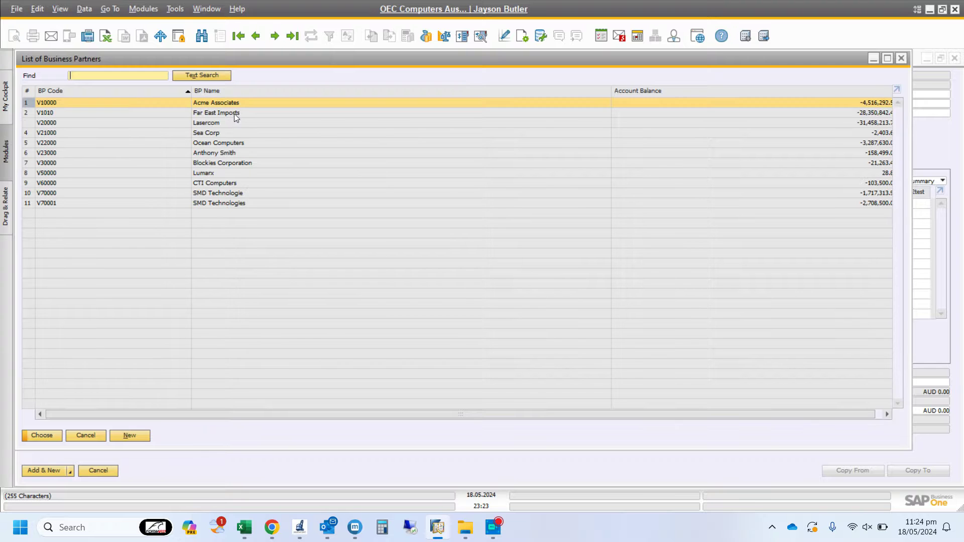
double_click(234, 112)
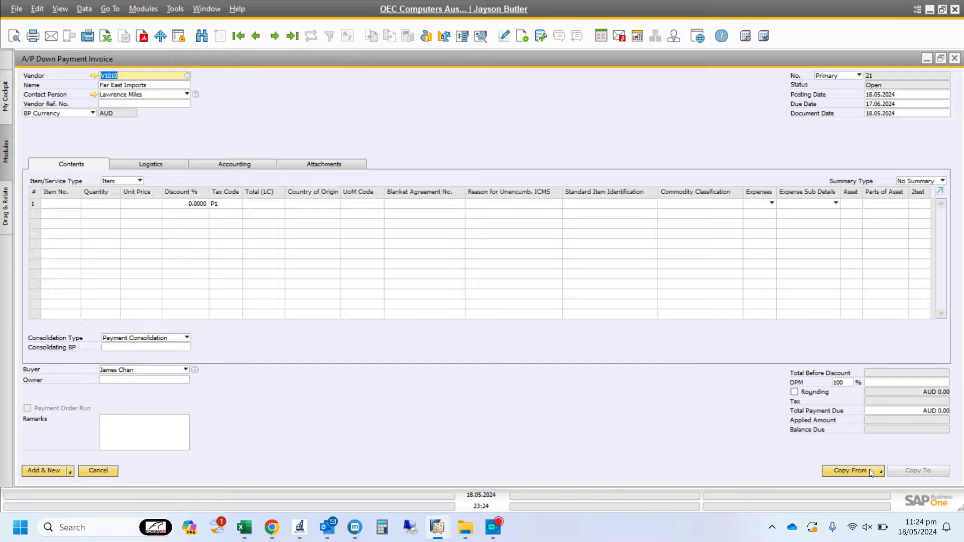
Copy all data from the vendor's newest purchase order, dated 18.05.2024, into the down payment invoice, using the base document's exchange rates
left_click(869, 470)
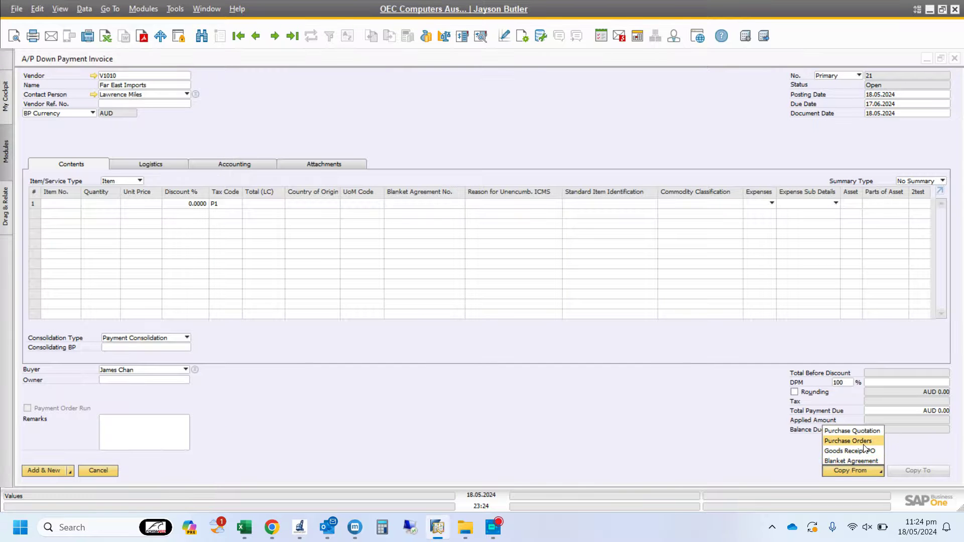
left_click(864, 444)
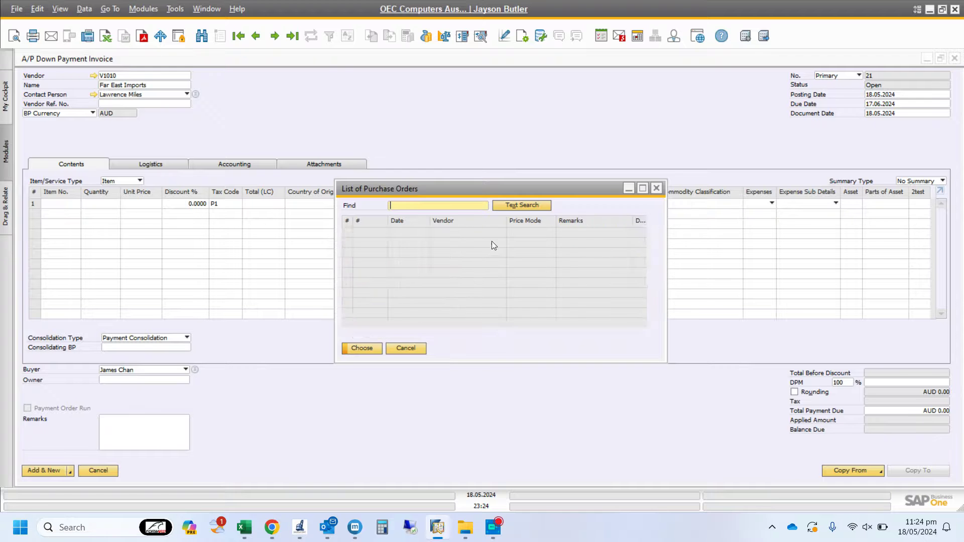
left_click(426, 224)
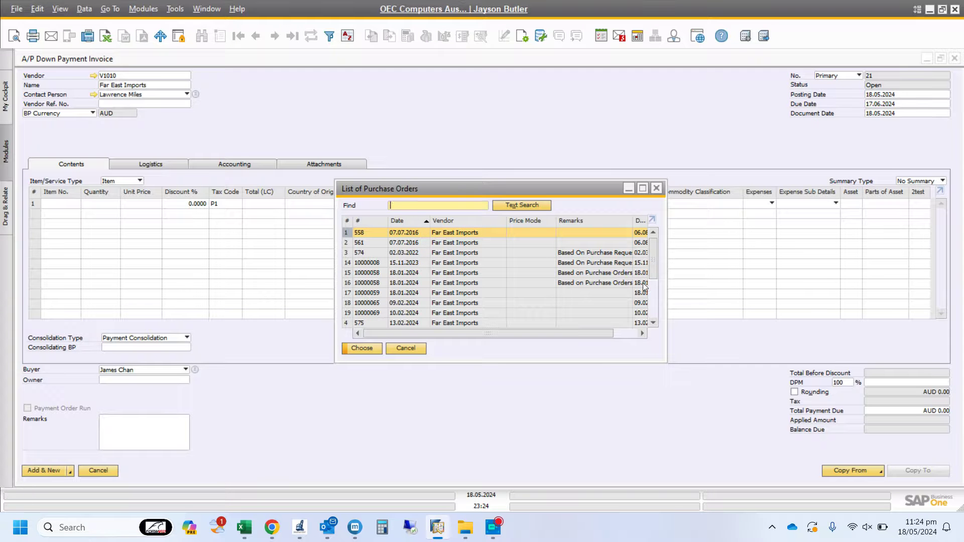
left_click_drag(652, 249, 652, 302)
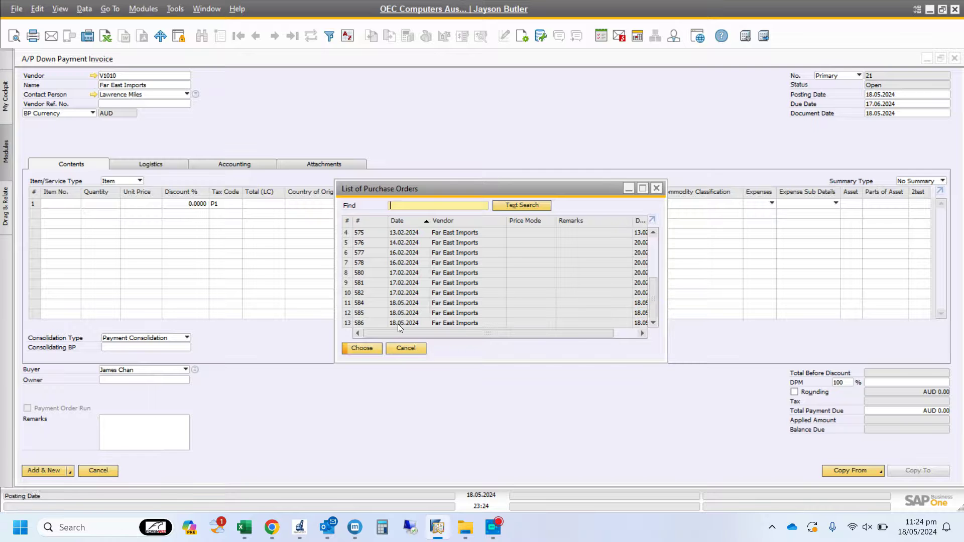
double_click(372, 321)
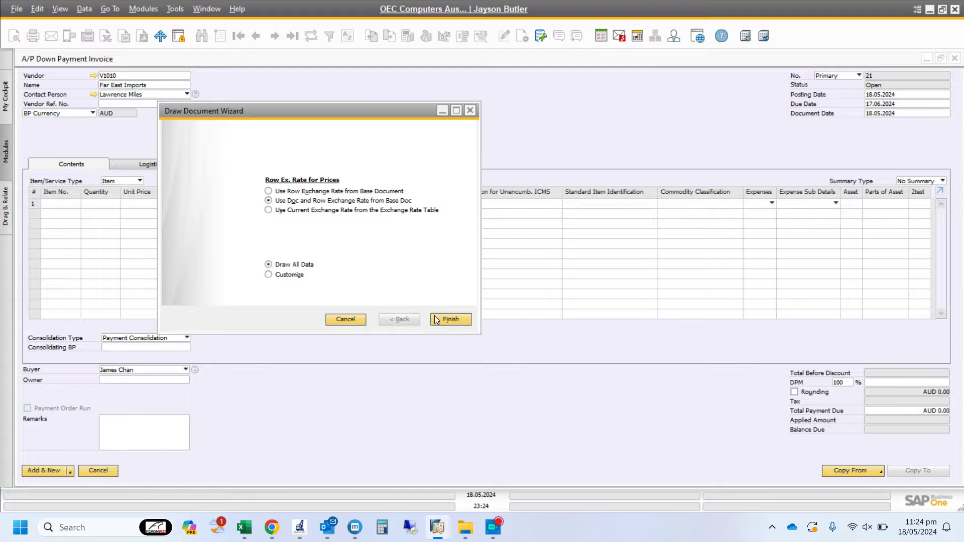
left_click(436, 319)
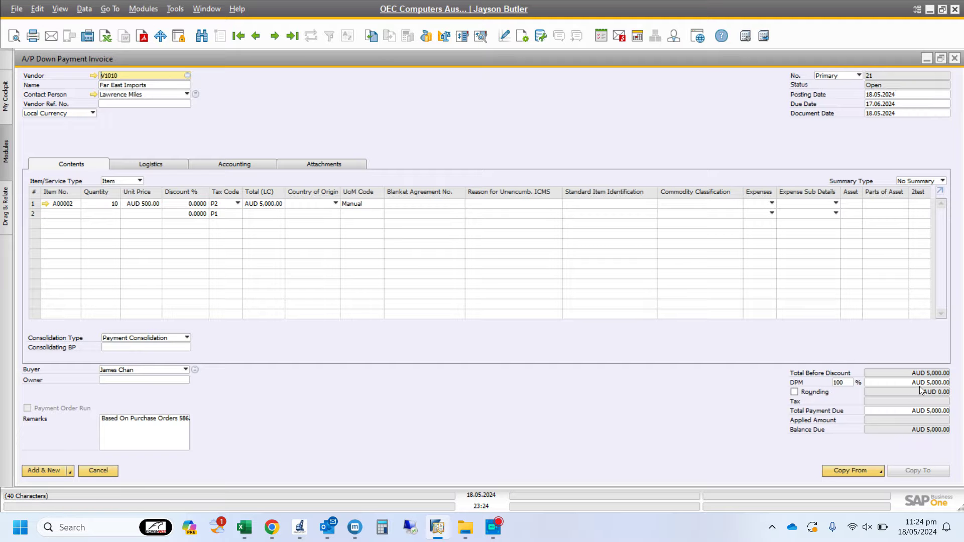
Set the invoice's down payment percentage to 25%
left_click(845, 383)
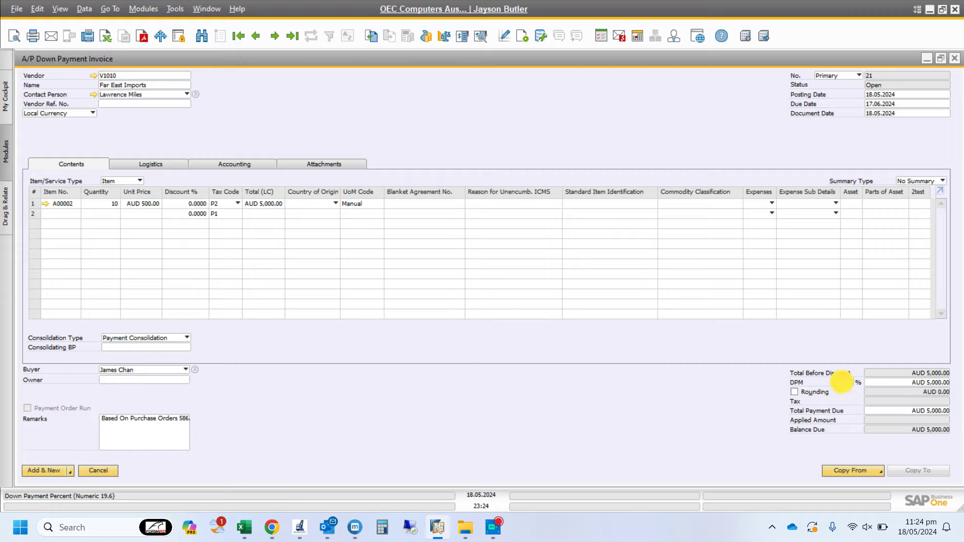
type("25")
key("Tab")
Set the down payment amount to AUD 2,000 and add the A/P down payment invoice
left_click(927, 383)
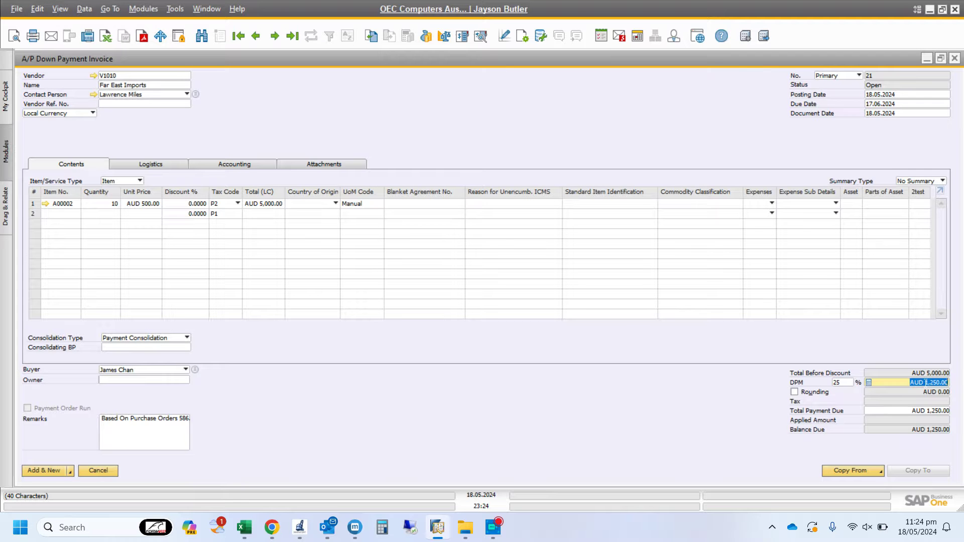
type("2,000")
key("Tab")
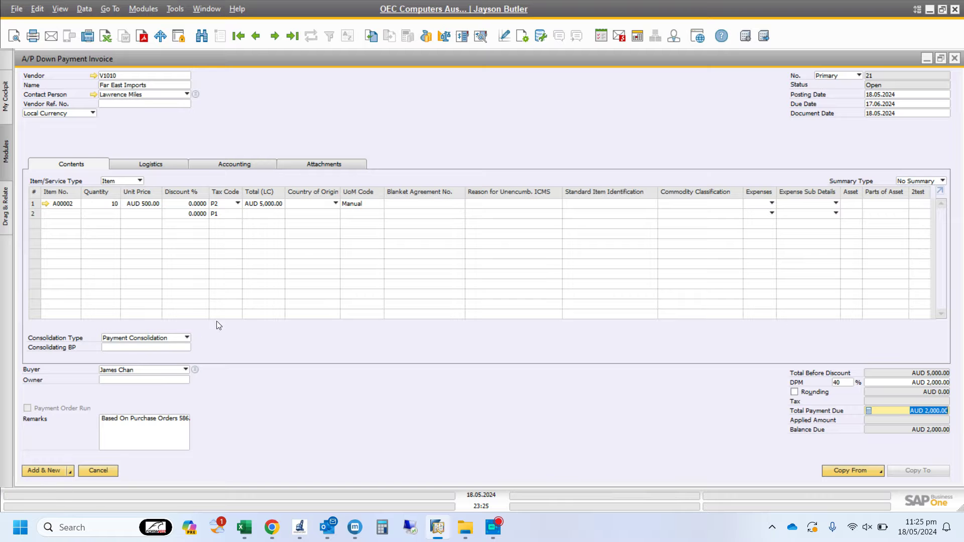
left_click(49, 469)
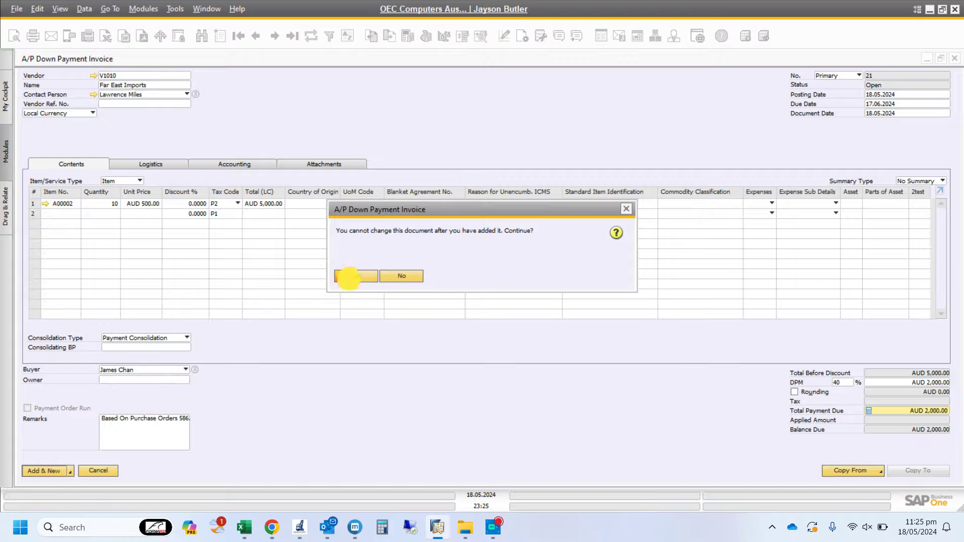
left_click(348, 276)
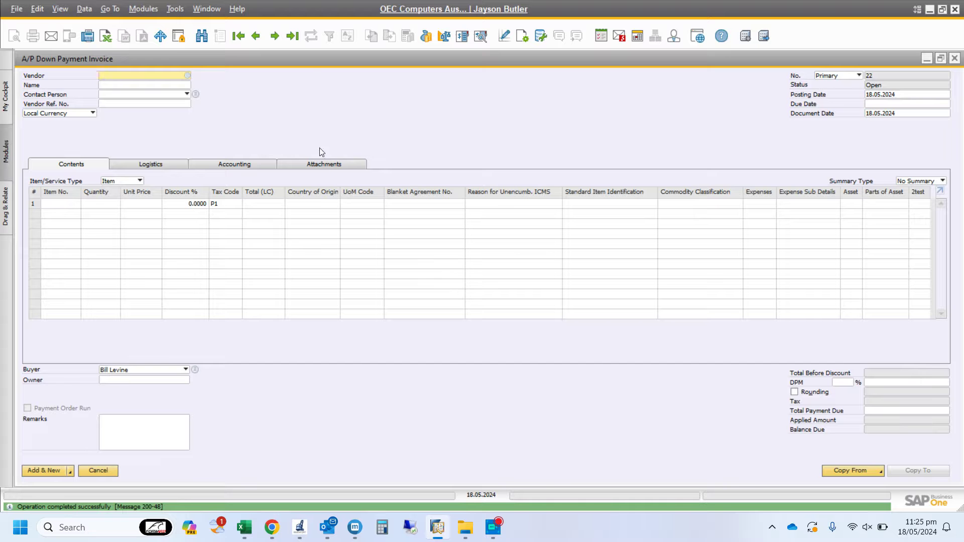
Examine the journal entry of the last A/P down payment invoice, then close both windows
left_click(292, 36)
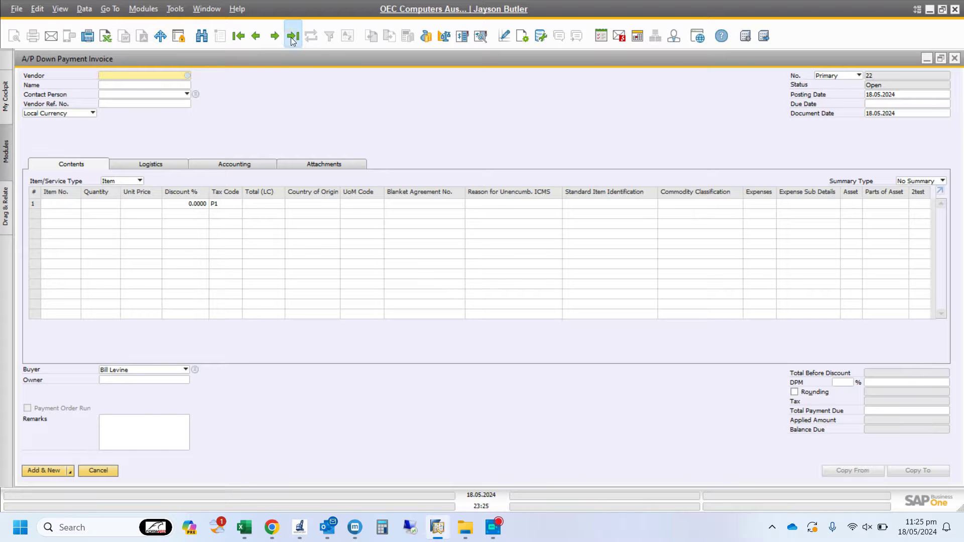
right_click(432, 107)
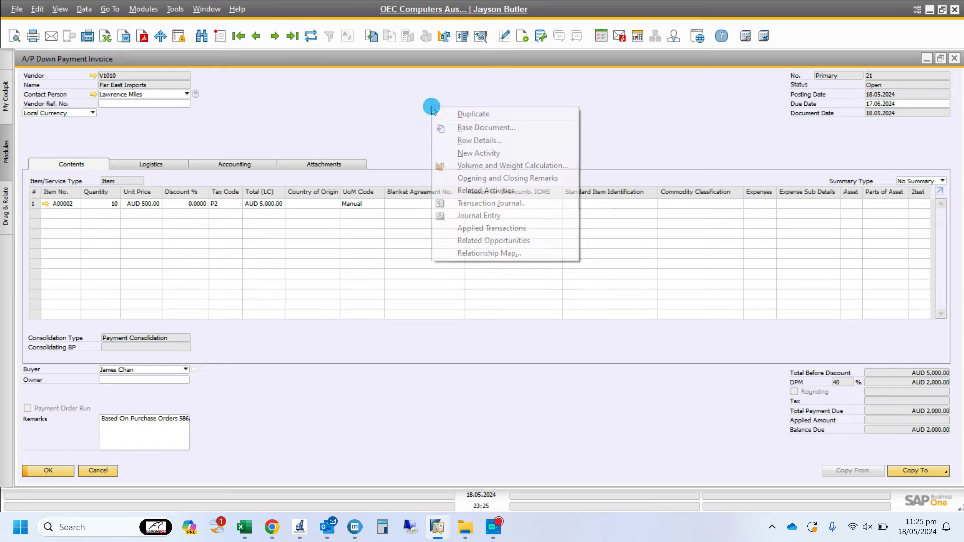
left_click(493, 219)
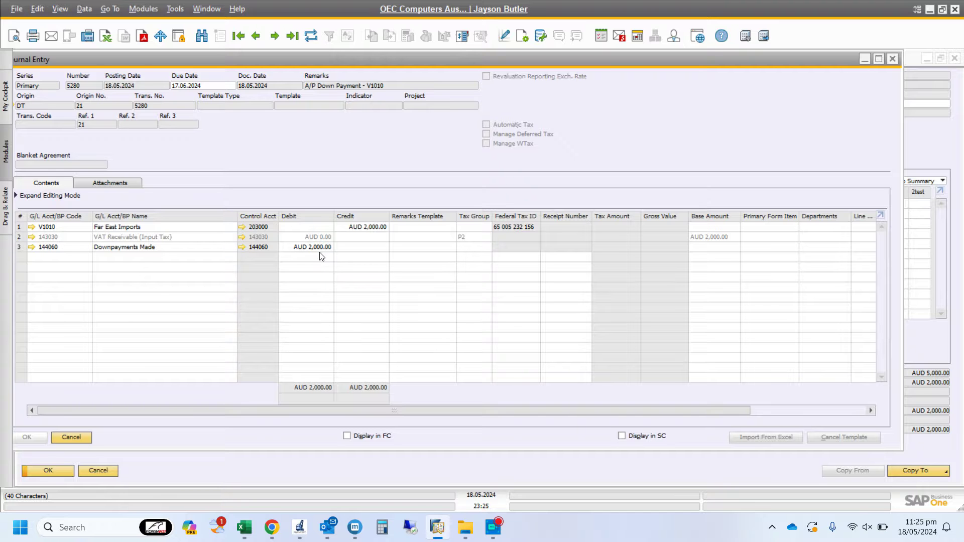
left_click(893, 61)
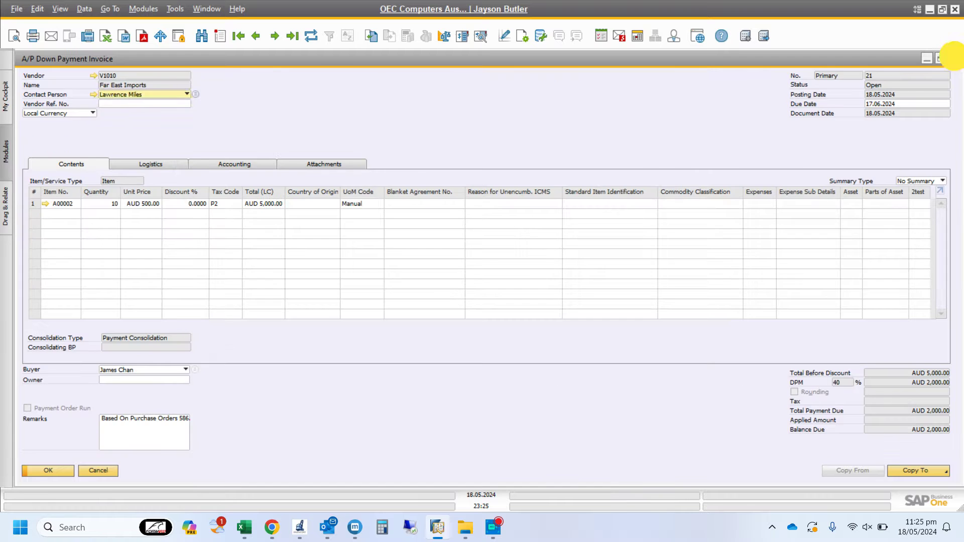
left_click(949, 59)
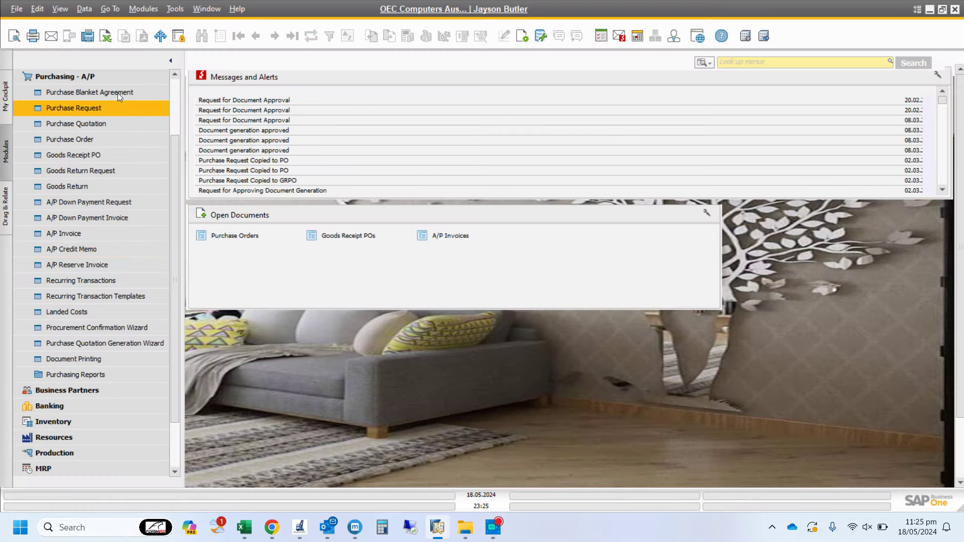
Start a new outgoing payment from the Banking module for the vendor Far East Imports
left_click(116, 78)
left_click(81, 189)
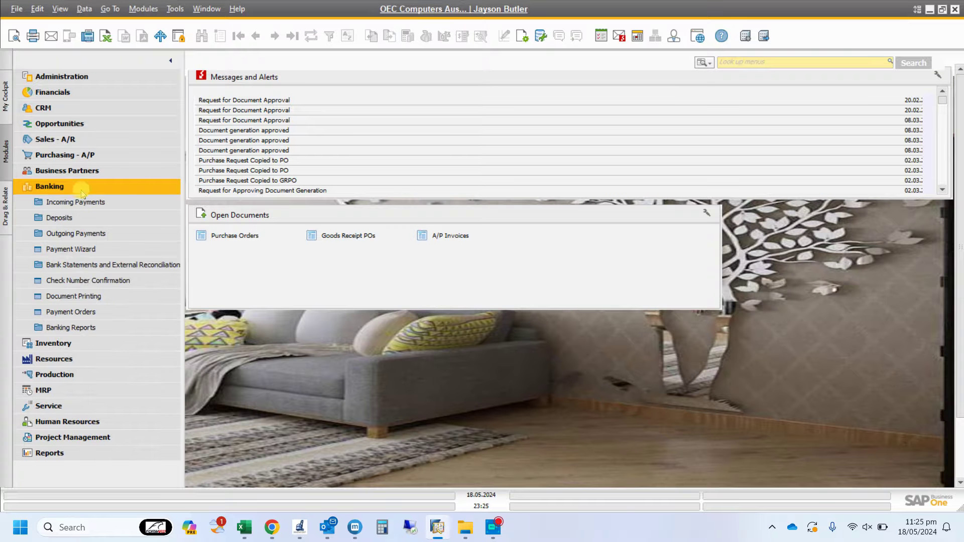
left_click(76, 233)
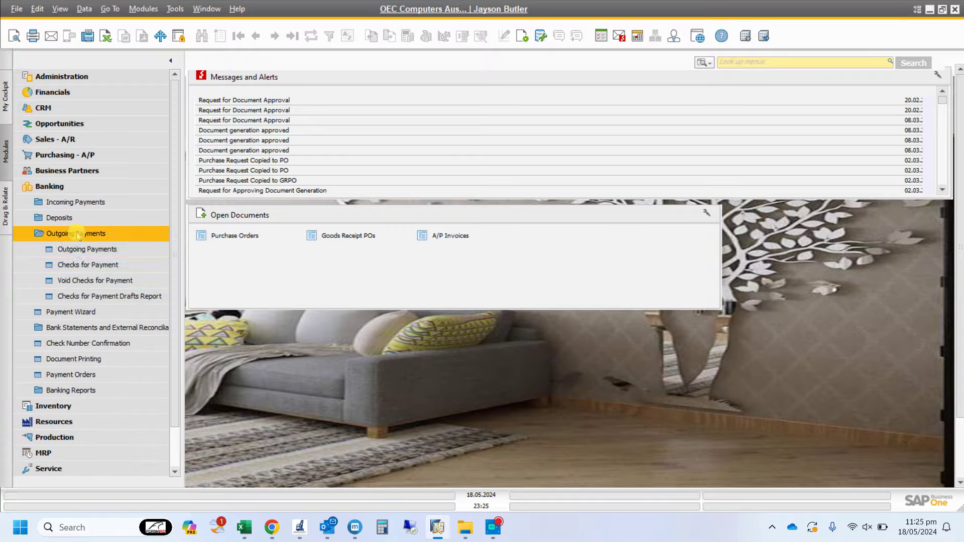
left_click(77, 248)
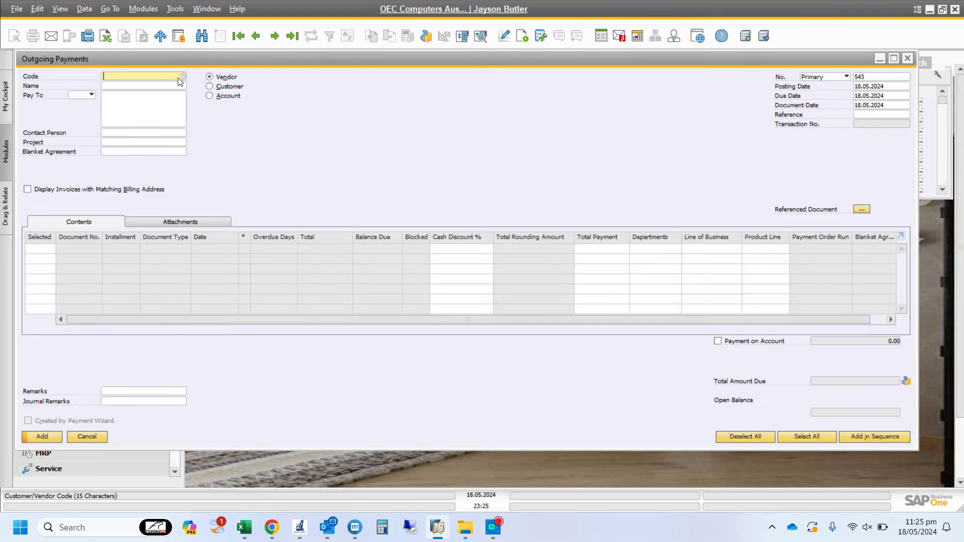
left_click(181, 77)
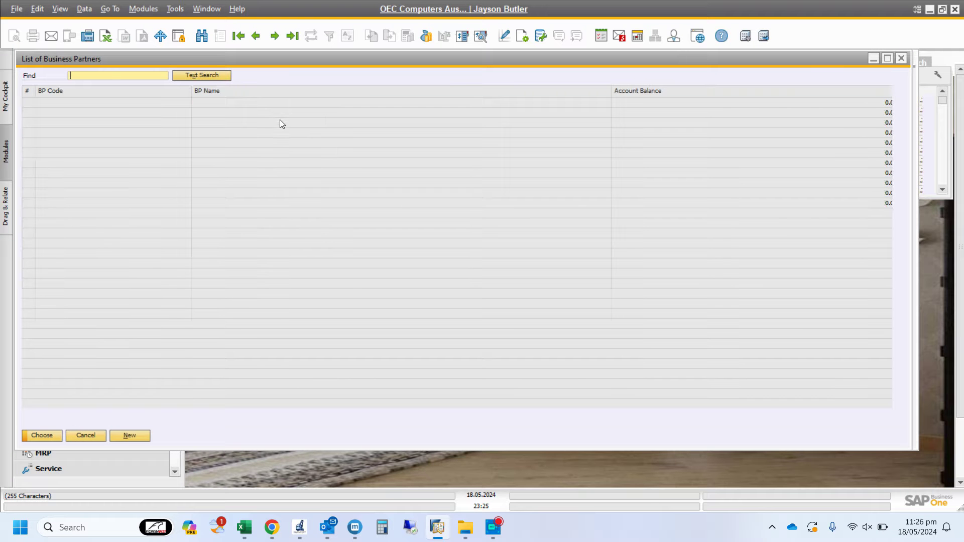
double_click(266, 112)
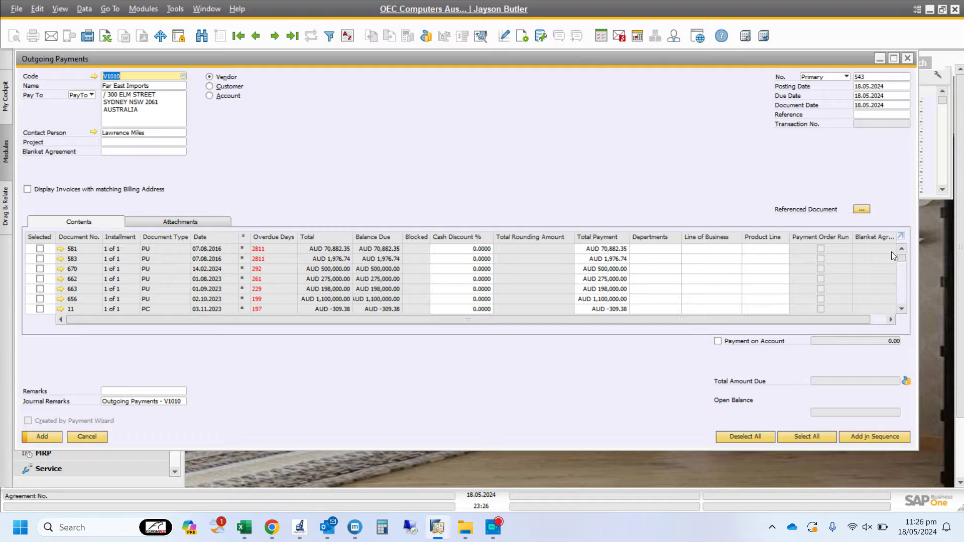
Sort the open documents by date, select the AUD 2,000 down payment invoice dated 18.05.2024 and set its cash discount to 0%
left_click(901, 291)
left_click(901, 306)
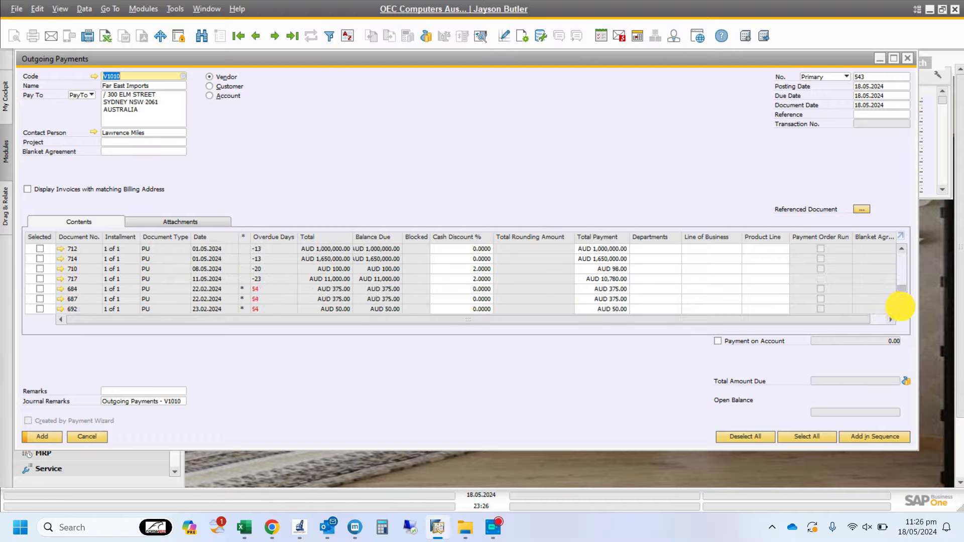
left_click(901, 306)
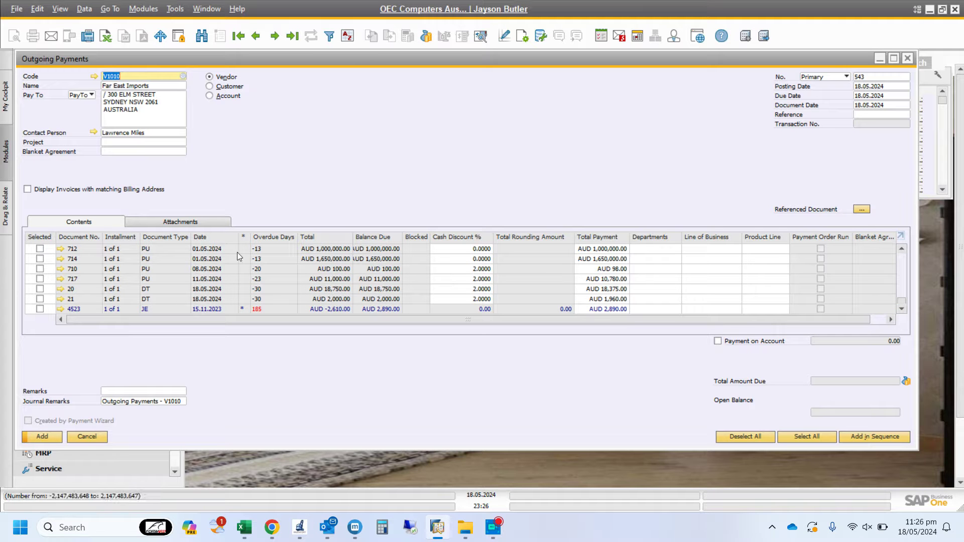
double_click(214, 238)
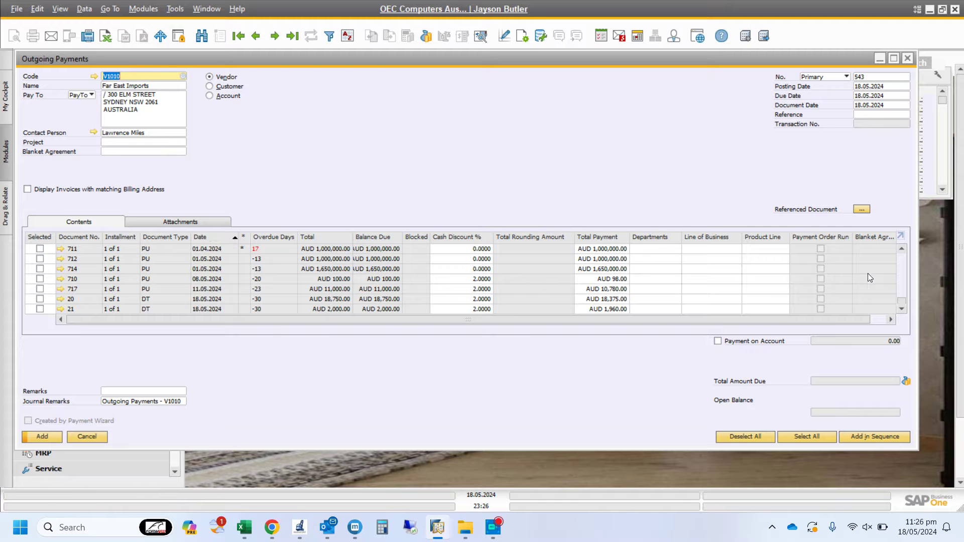
left_click(902, 249)
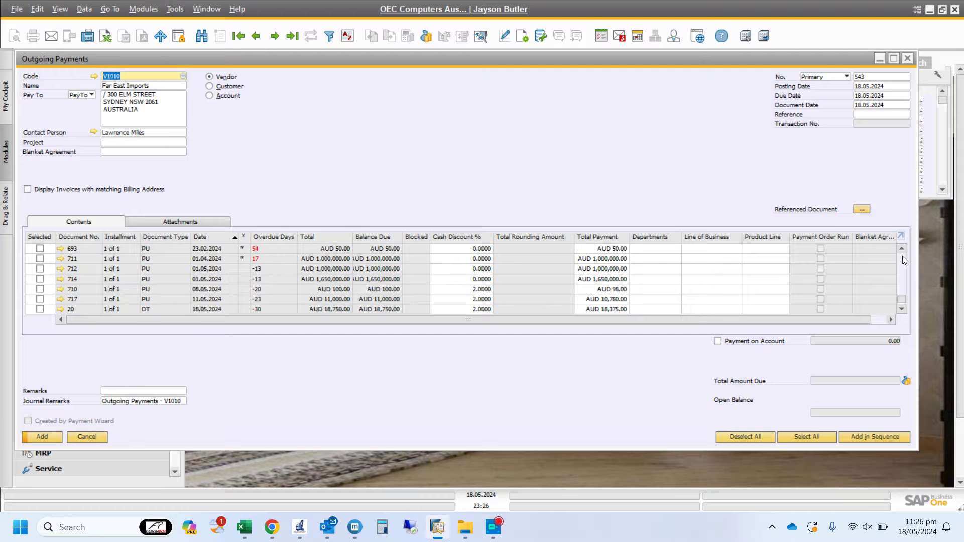
left_click(903, 310)
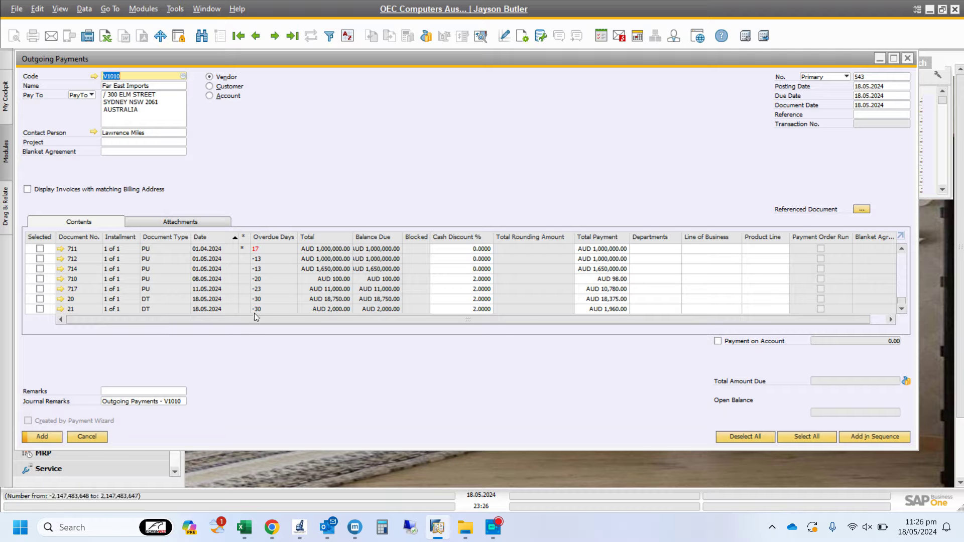
left_click(40, 309)
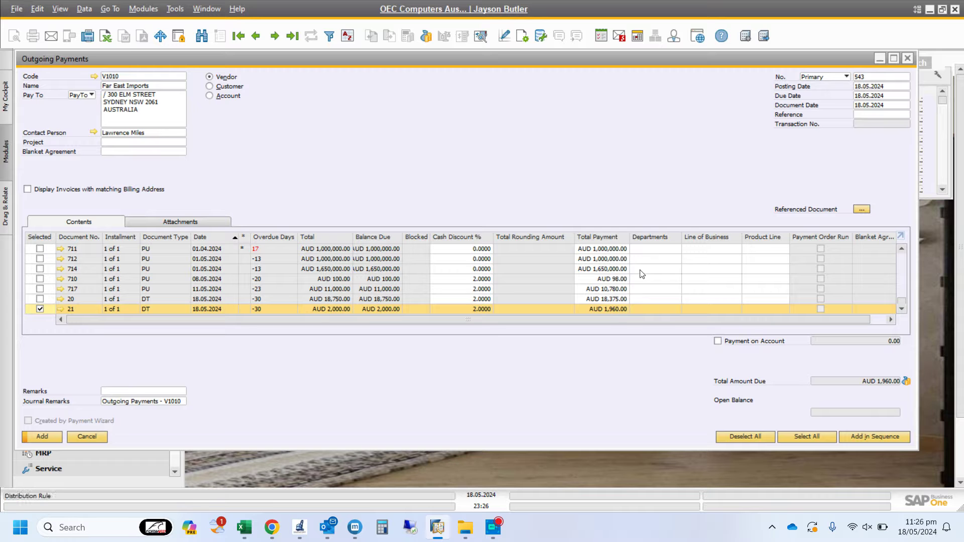
left_click(479, 313)
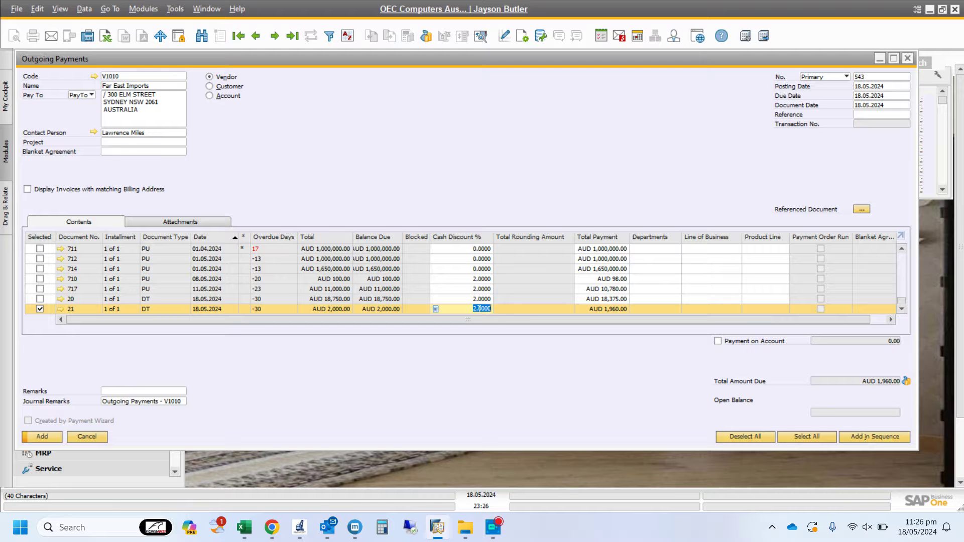
key("Tab")
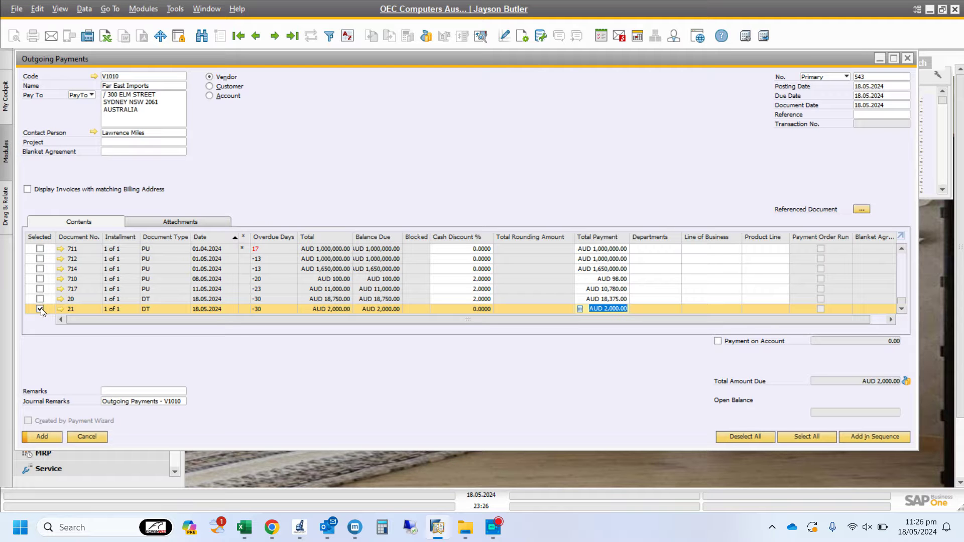
Set the payment means to a bank transfer dated 18.05.2024 with reference 12345
left_click(906, 382)
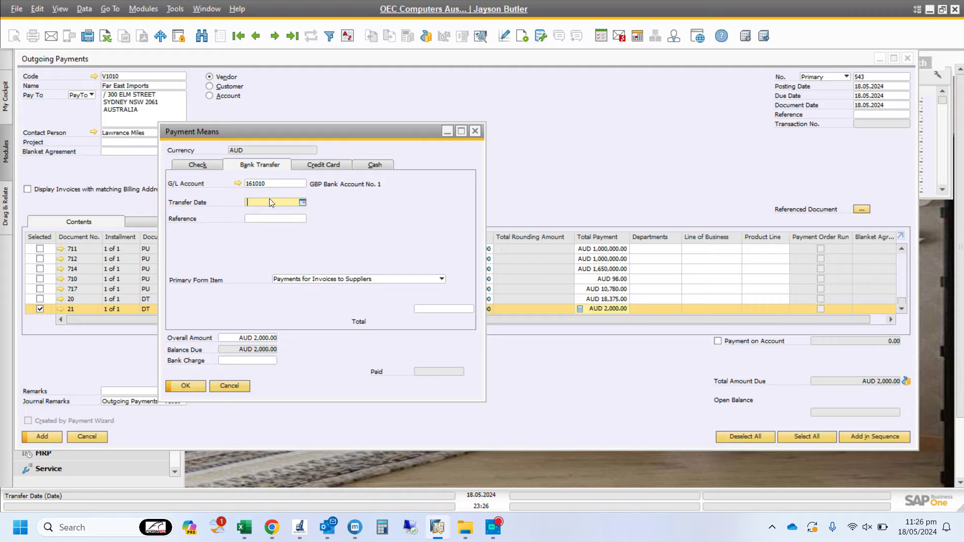
left_click(459, 132)
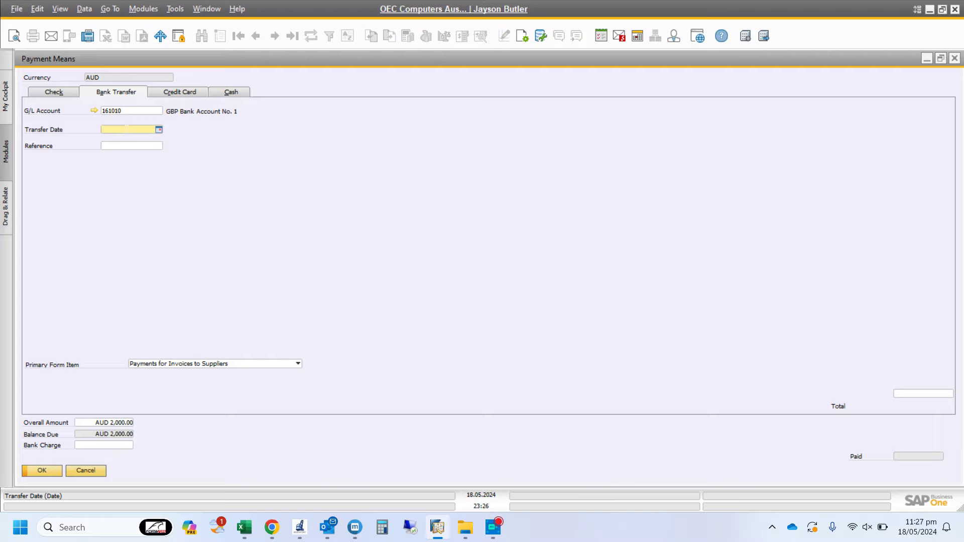
type("t")
key("Tab")
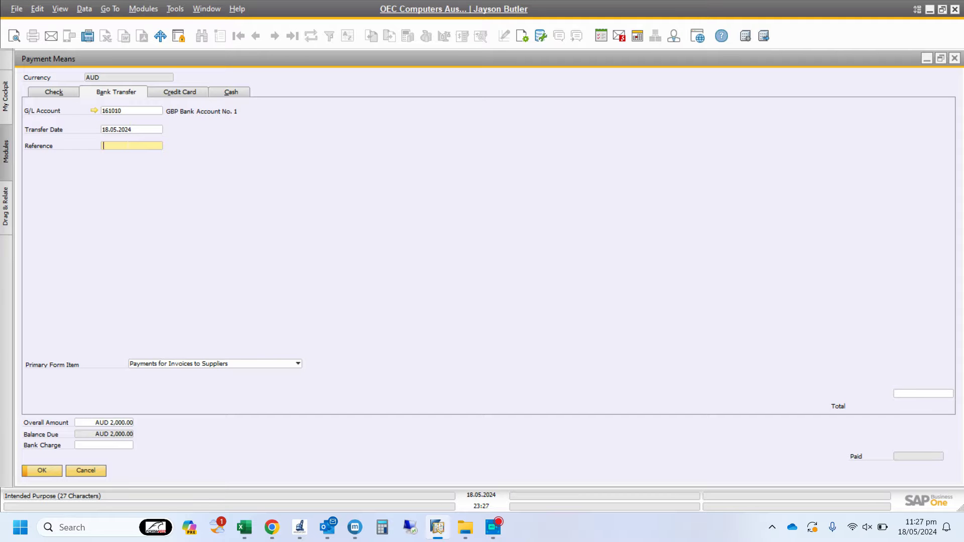
type("12345")
Fill in the full AUD 2,000 balance as the bank transfer total, accept the payment means and add the outgoing payment
left_click(920, 394)
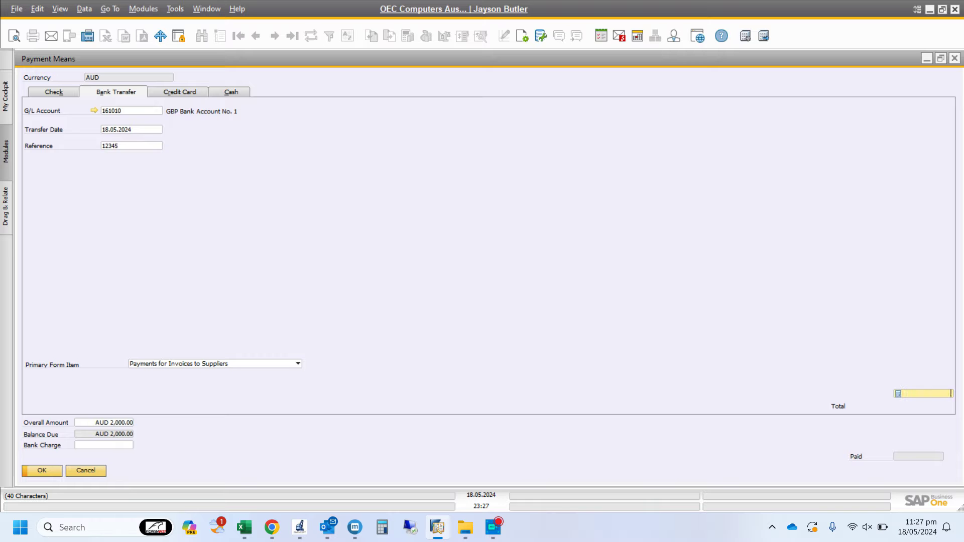
key("ctrl+b")
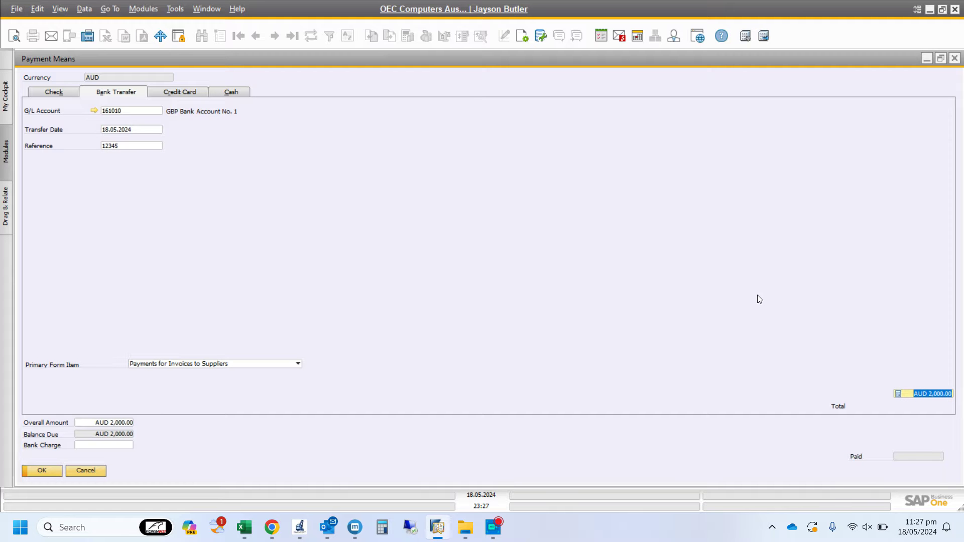
key("Tab")
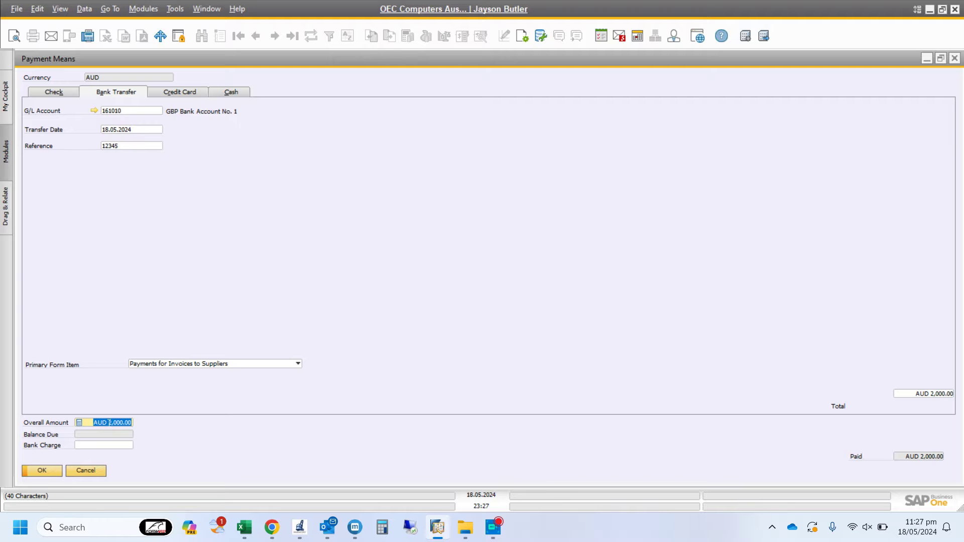
left_click(41, 471)
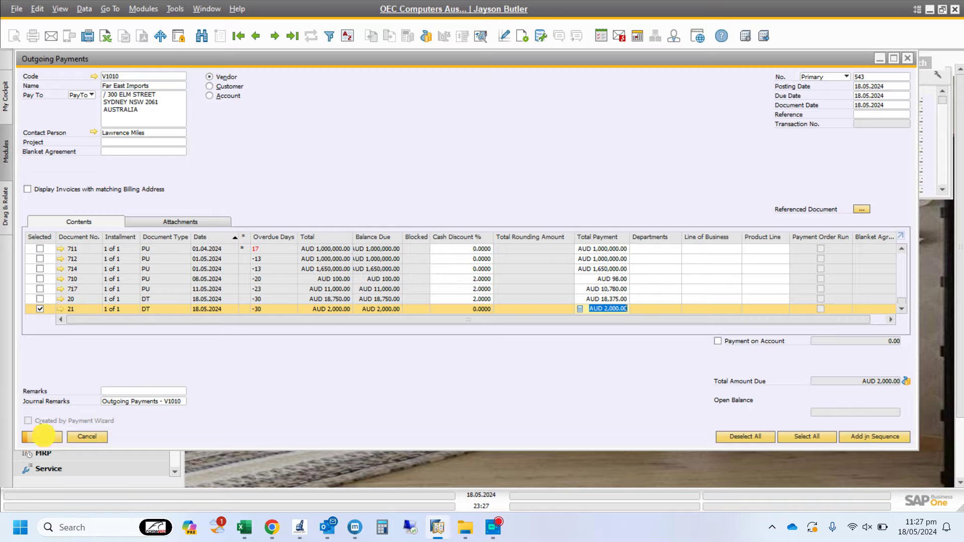
left_click(42, 436)
left_click(359, 277)
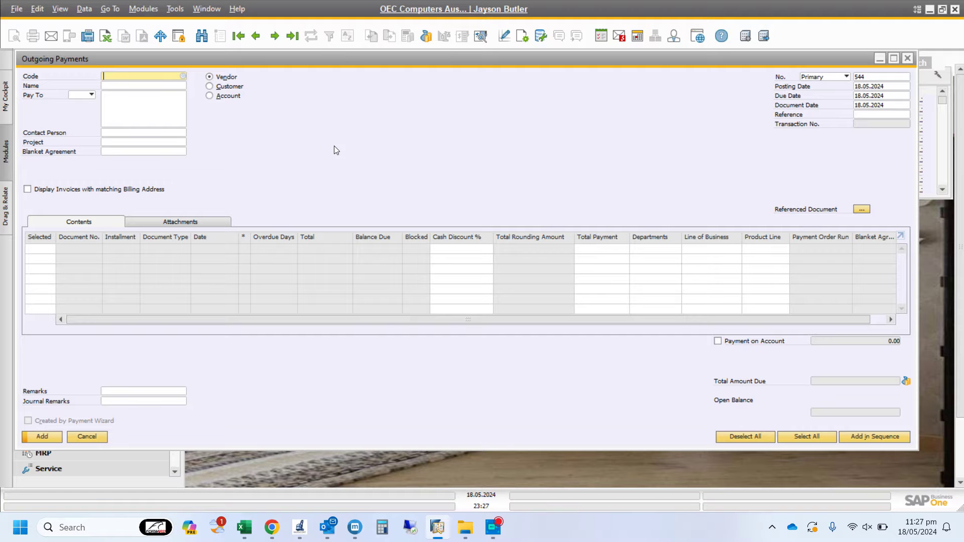
Examine the journal entry of the last outgoing payment, then close both windows
left_click(293, 36)
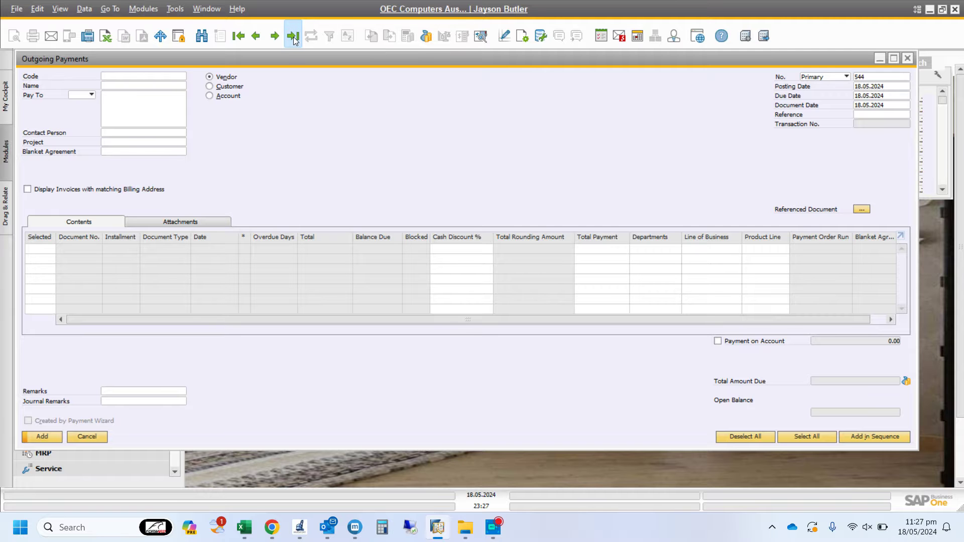
right_click(372, 120)
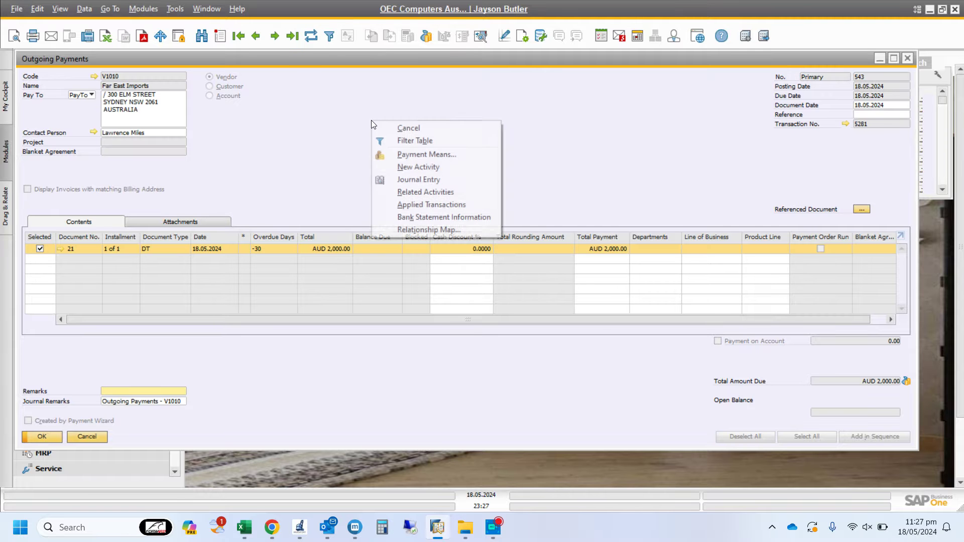
left_click(428, 181)
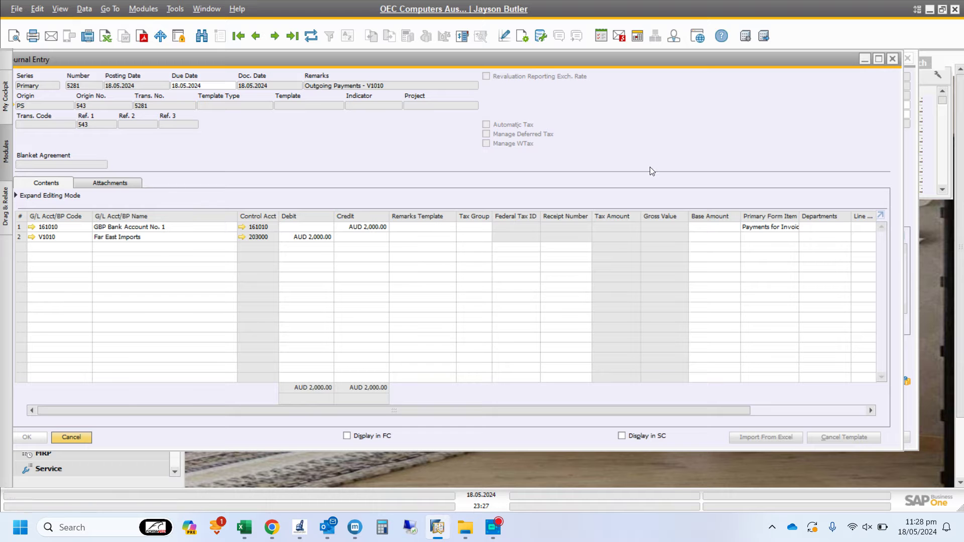
left_click(894, 60)
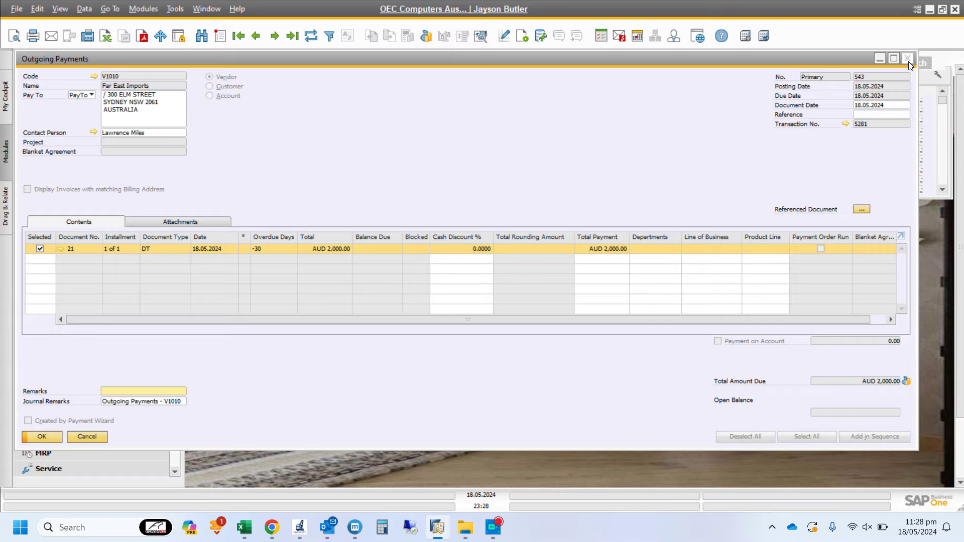
left_click(909, 61)
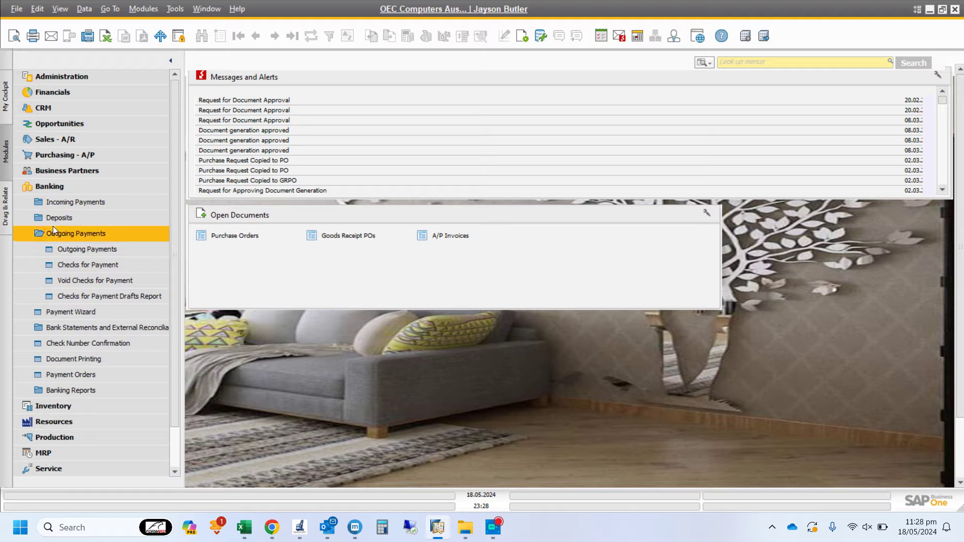
Start a new goods receipt PO from the Purchasing - A/P module for the vendor Far East Imports
left_click(81, 187)
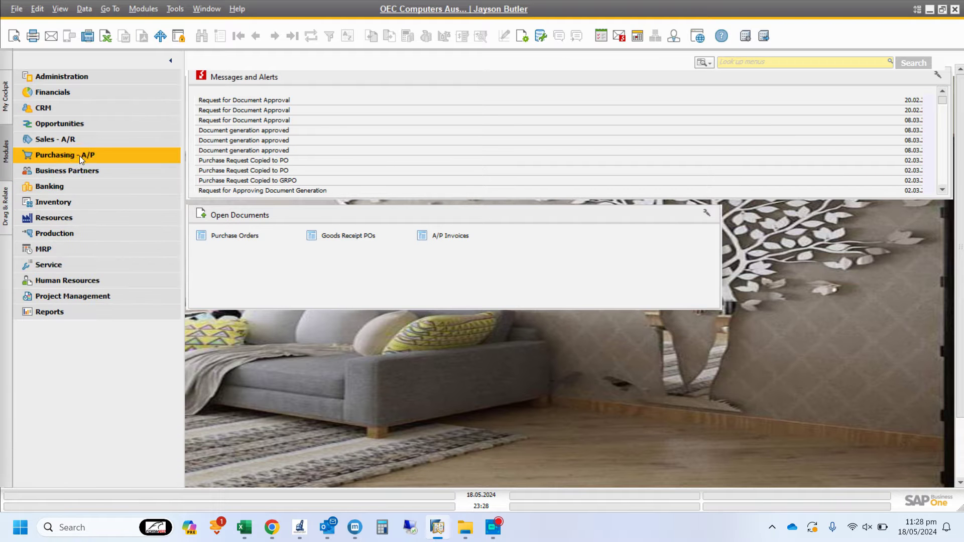
left_click(80, 155)
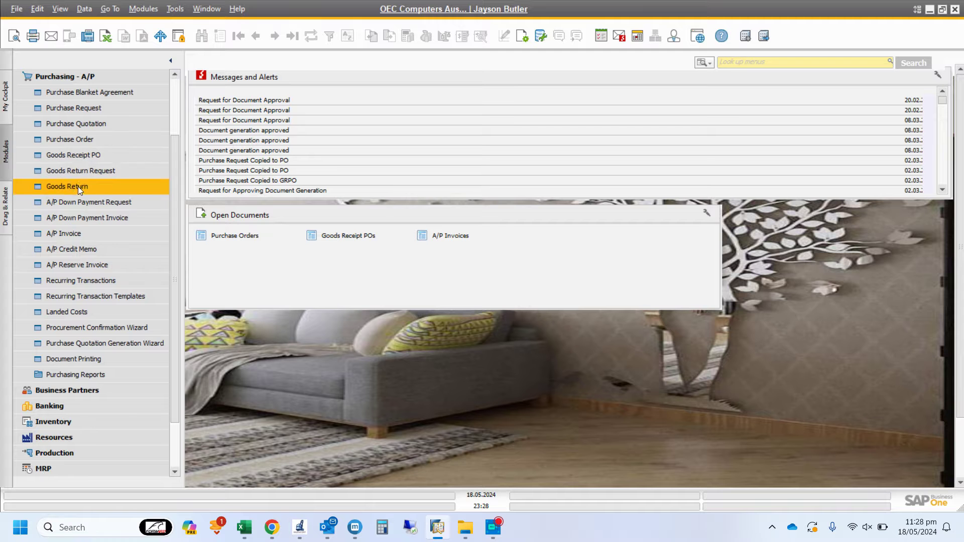
left_click(75, 155)
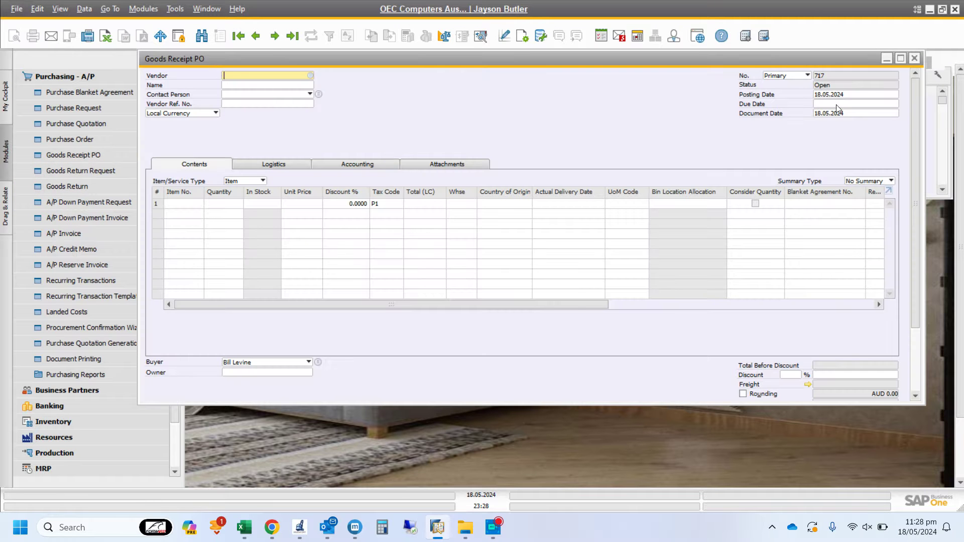
left_click(900, 58)
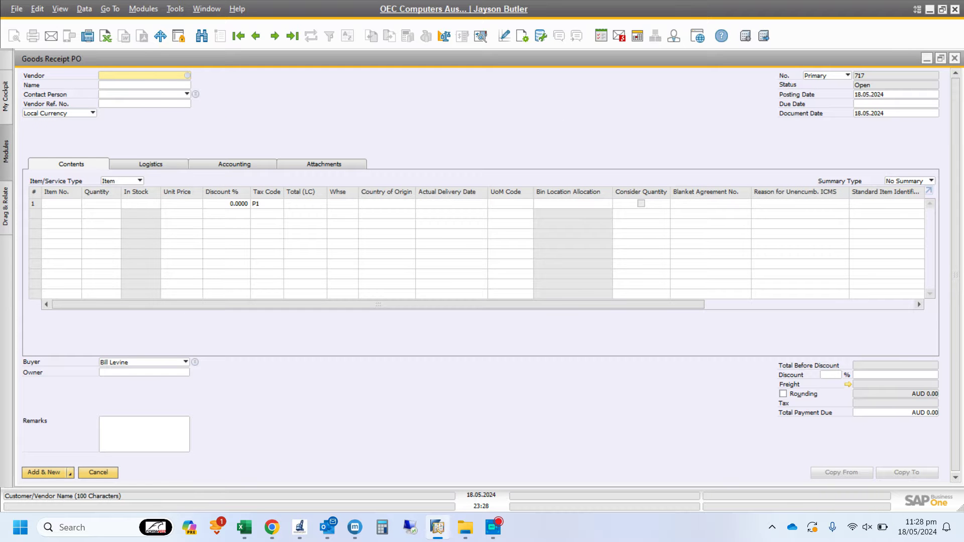
left_click(185, 76)
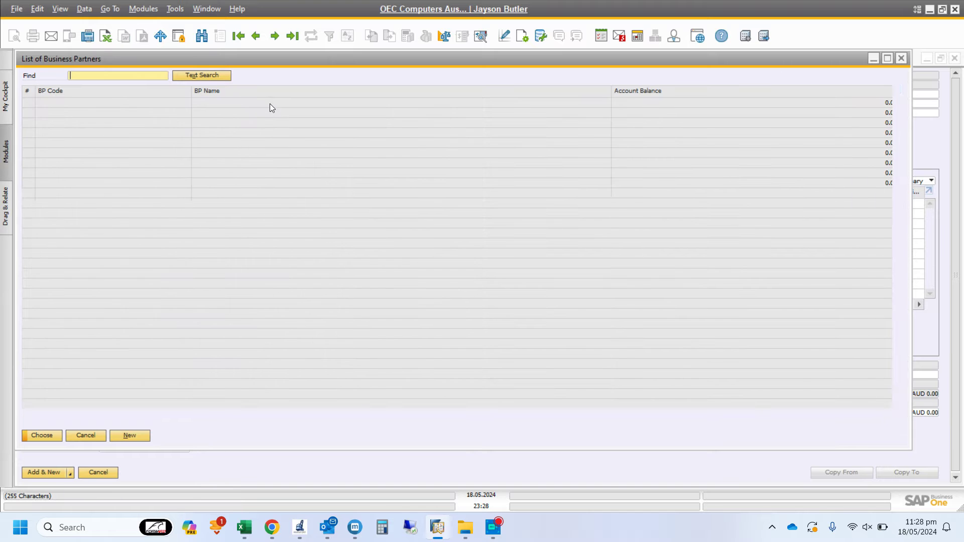
double_click(264, 114)
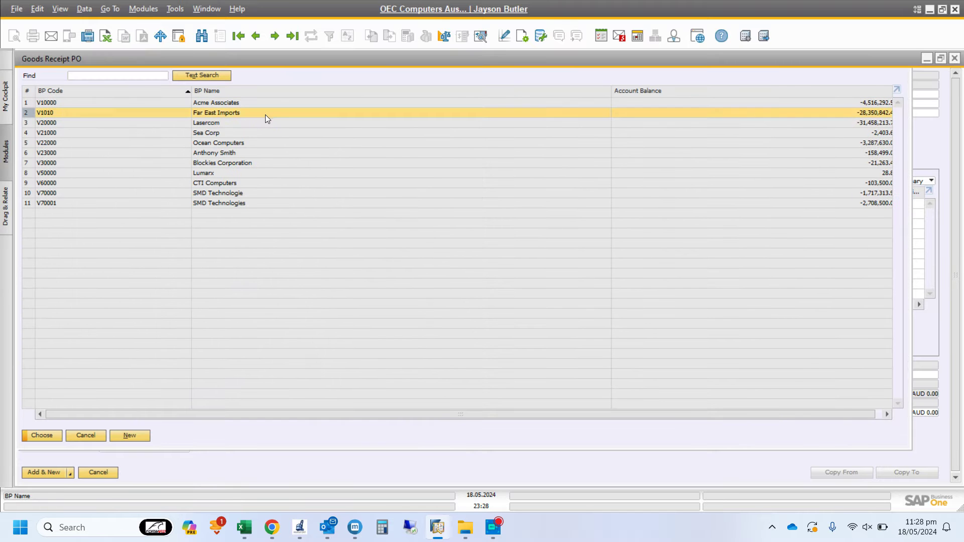
Copy the vendor's newest purchase order dated 18.05.2024 into the goods receipt PO with the default draw settings and add the receipt
left_click(851, 472)
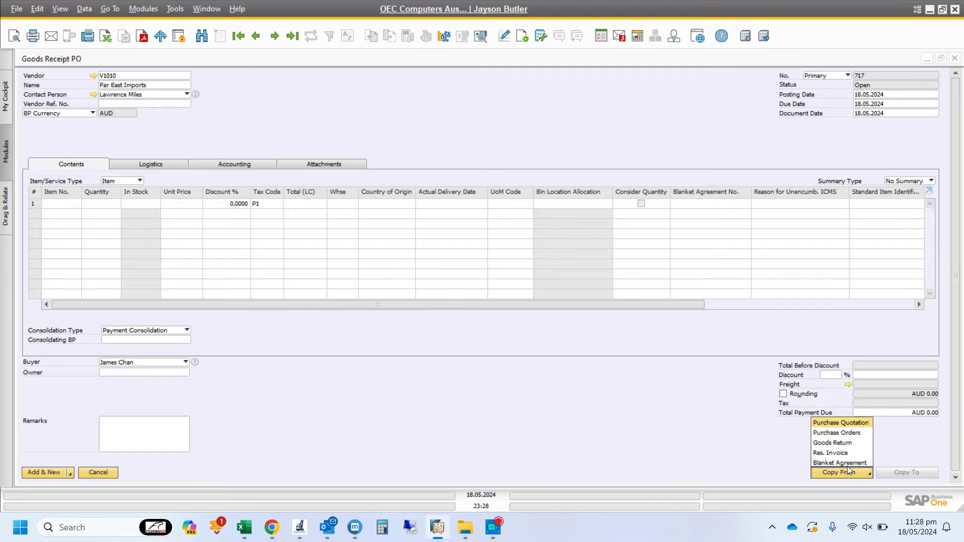
left_click(837, 433)
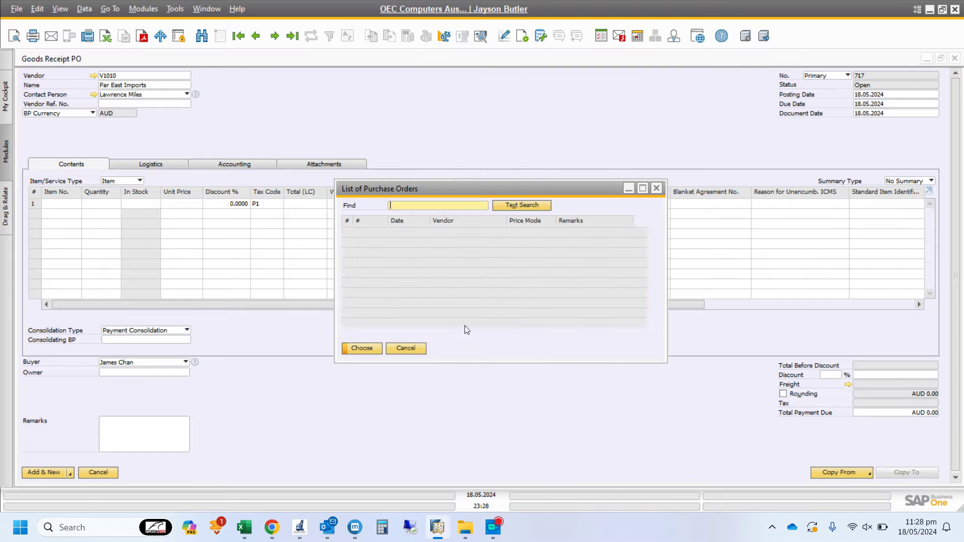
left_click_drag(652, 254, 653, 296)
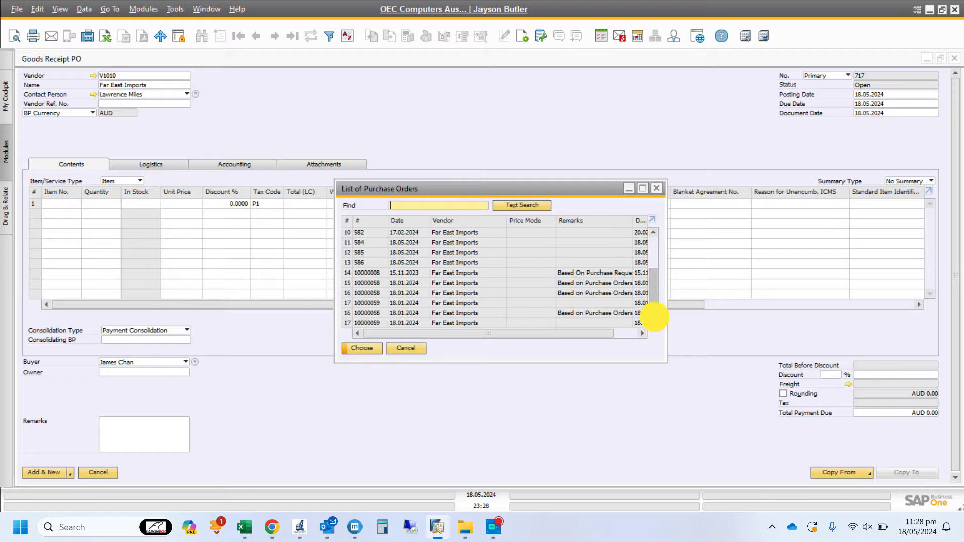
double_click(407, 220)
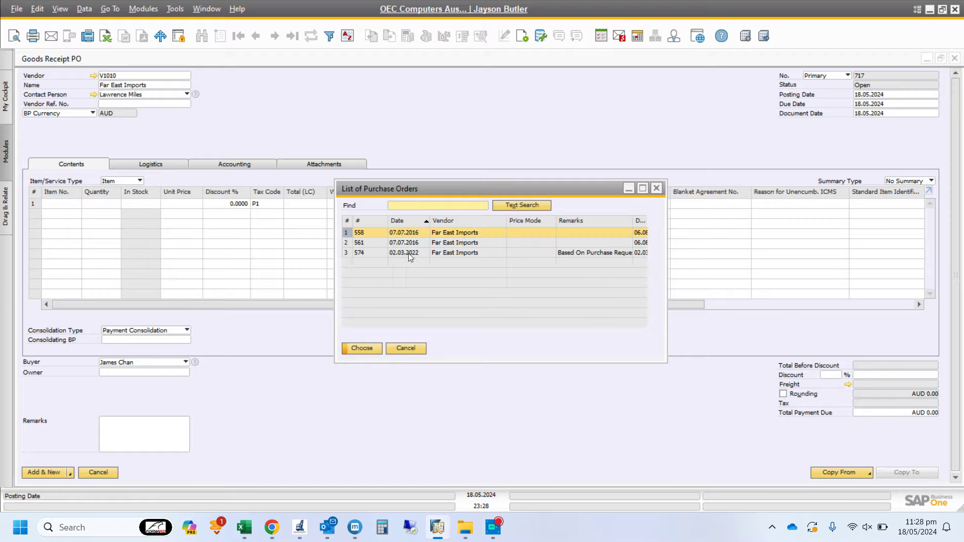
left_click_drag(656, 251, 653, 315)
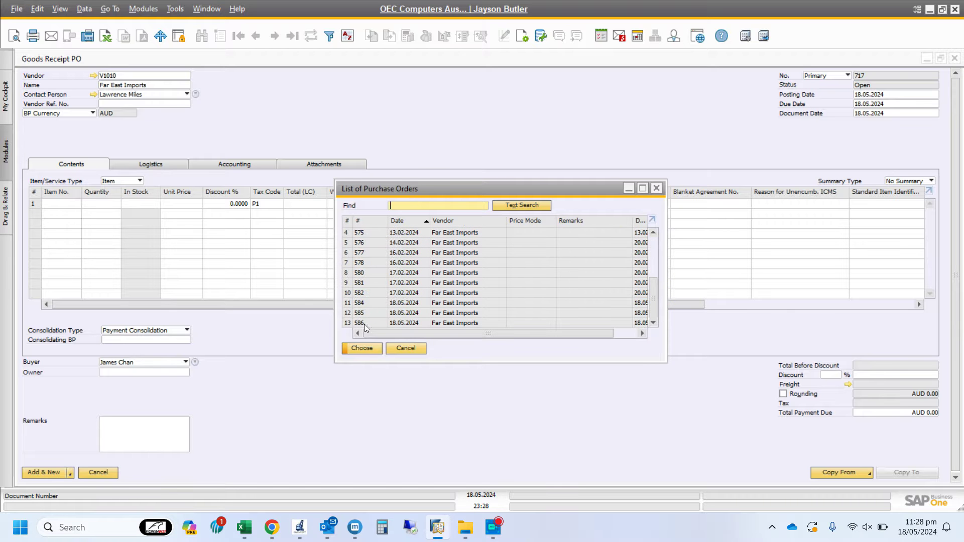
double_click(365, 324)
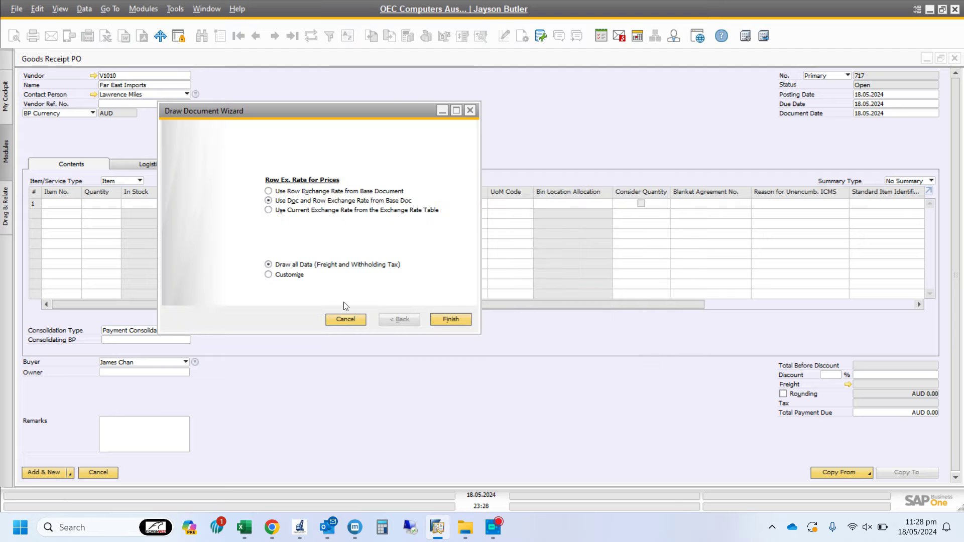
left_click(445, 318)
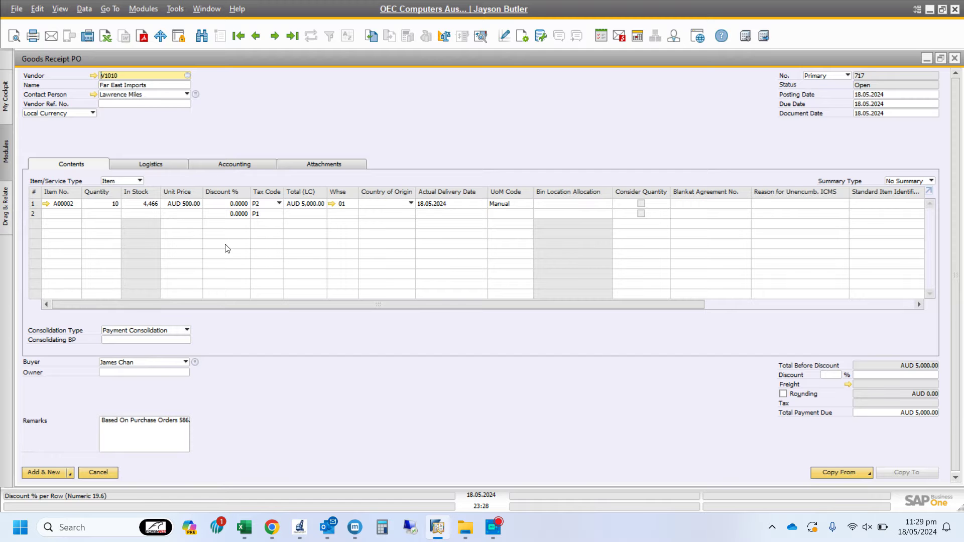
left_click(47, 472)
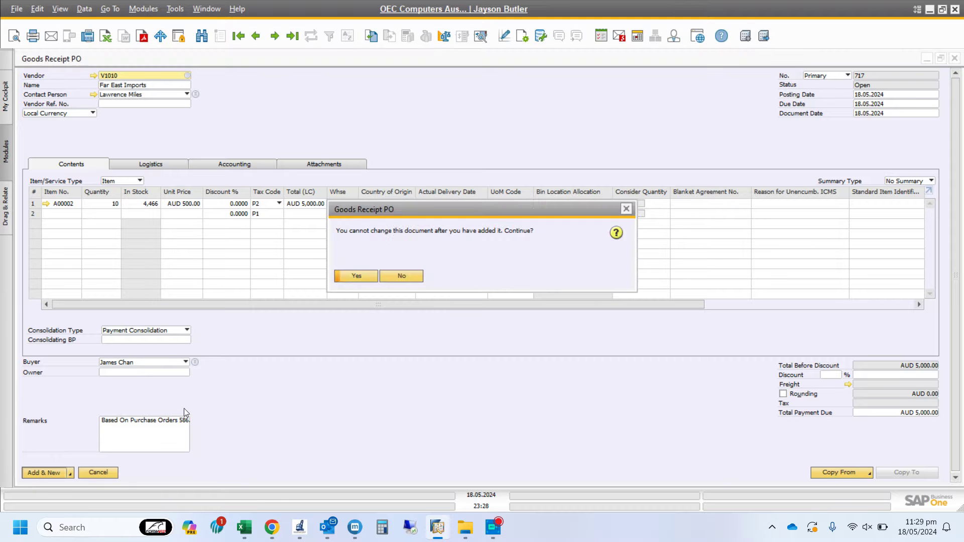
left_click(348, 276)
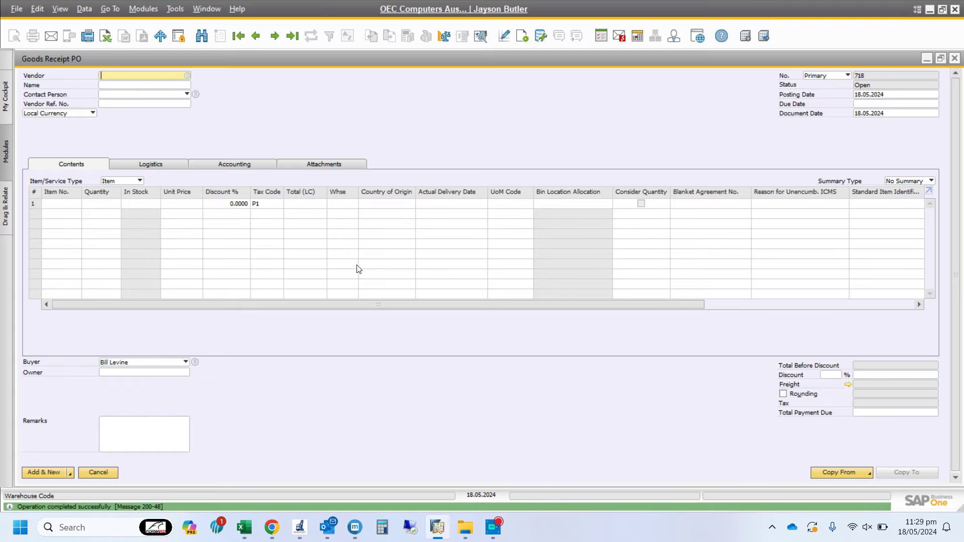
Examine the journal entry of the last goods receipt PO, then close the entry
left_click(293, 37)
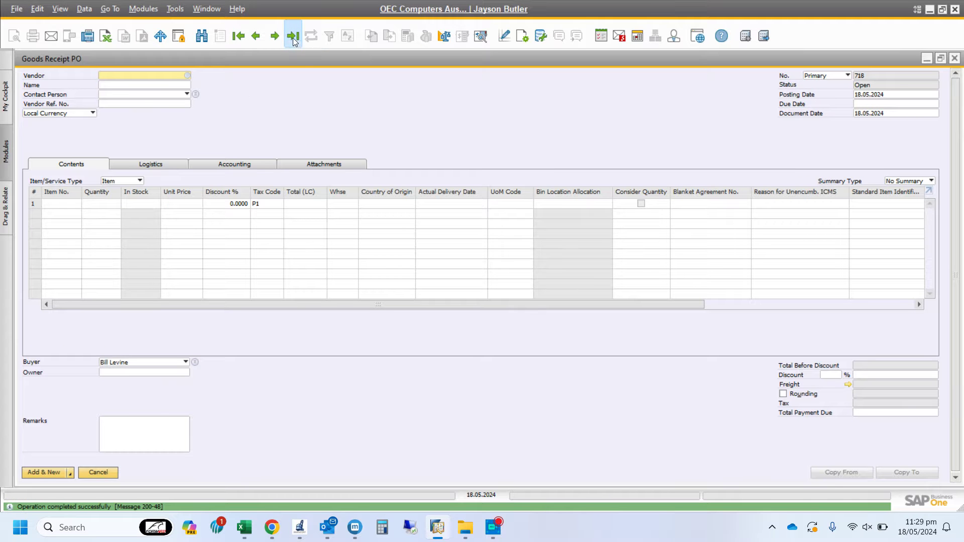
right_click(359, 110)
left_click(401, 264)
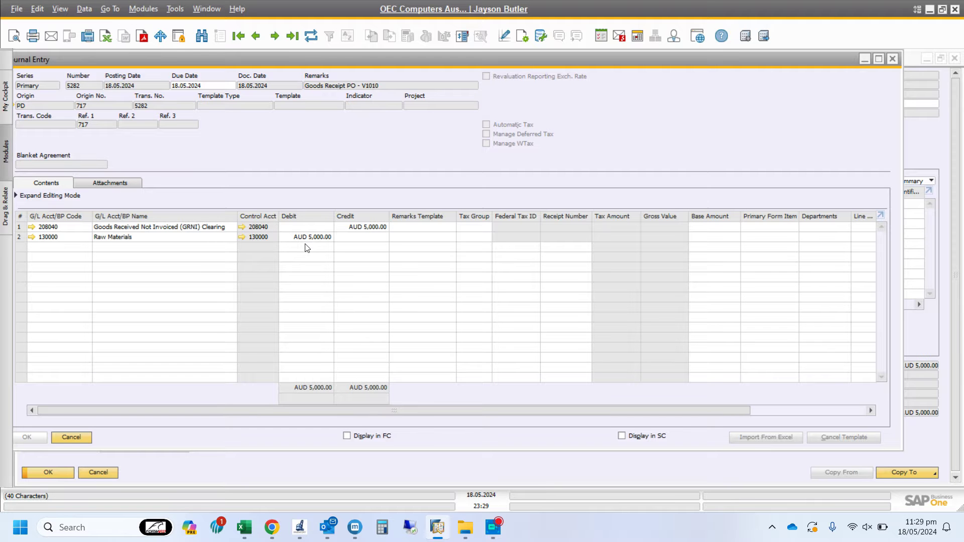
left_click(893, 59)
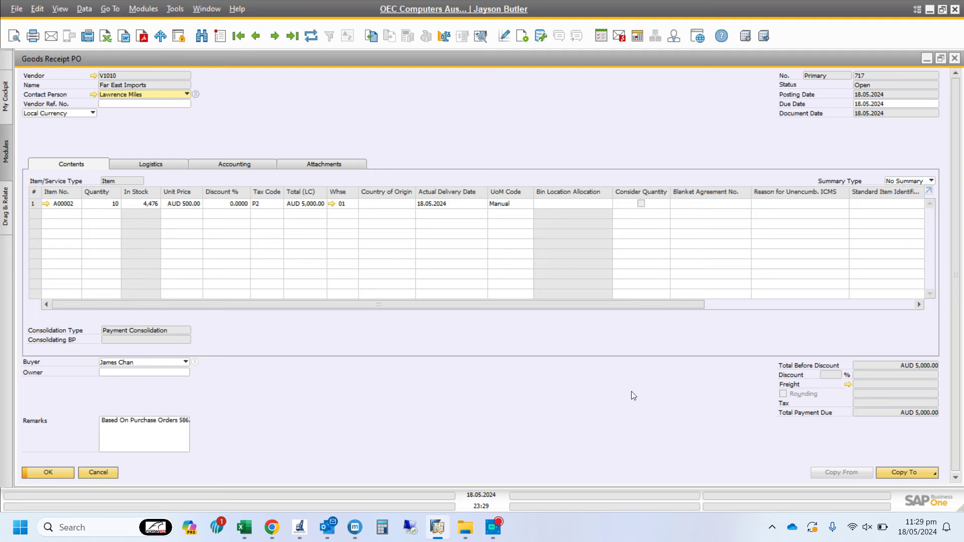
Copy the goods receipt PO to an A/P invoice and add the invoice without an owner
left_click(884, 473)
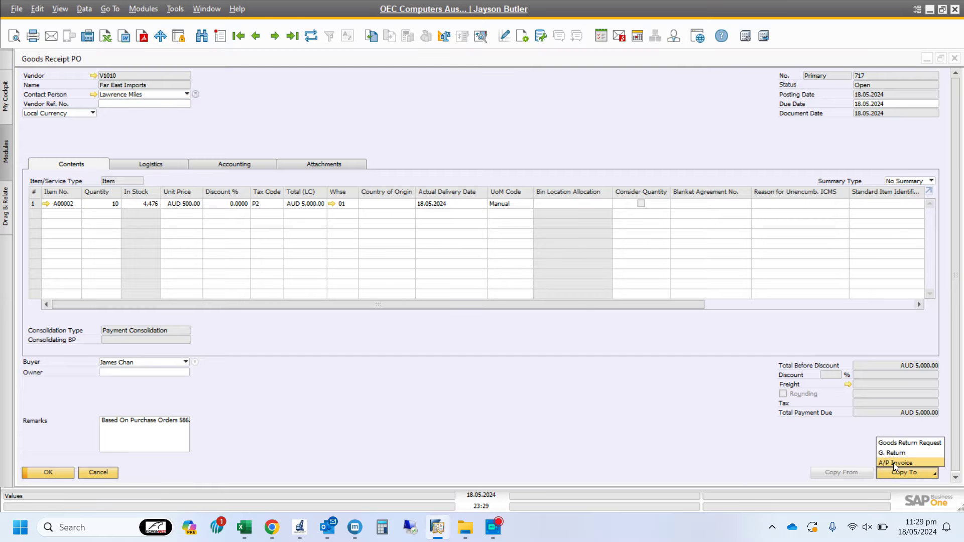
left_click(893, 463)
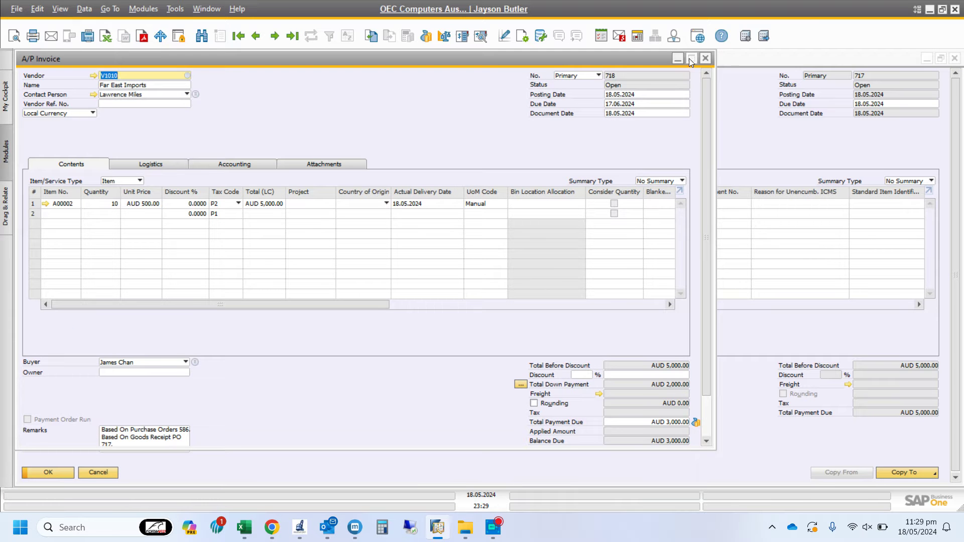
left_click(691, 58)
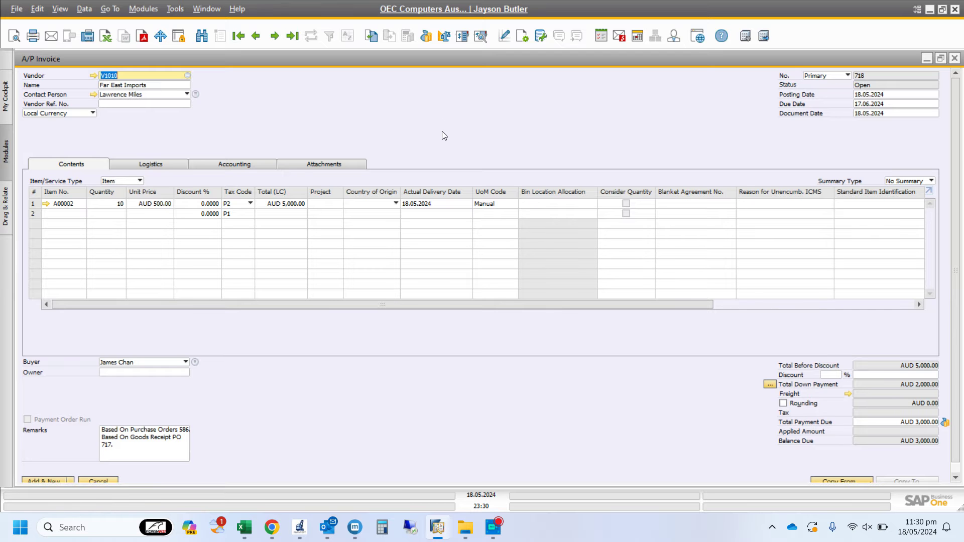
left_click_drag(956, 157, 956, 219)
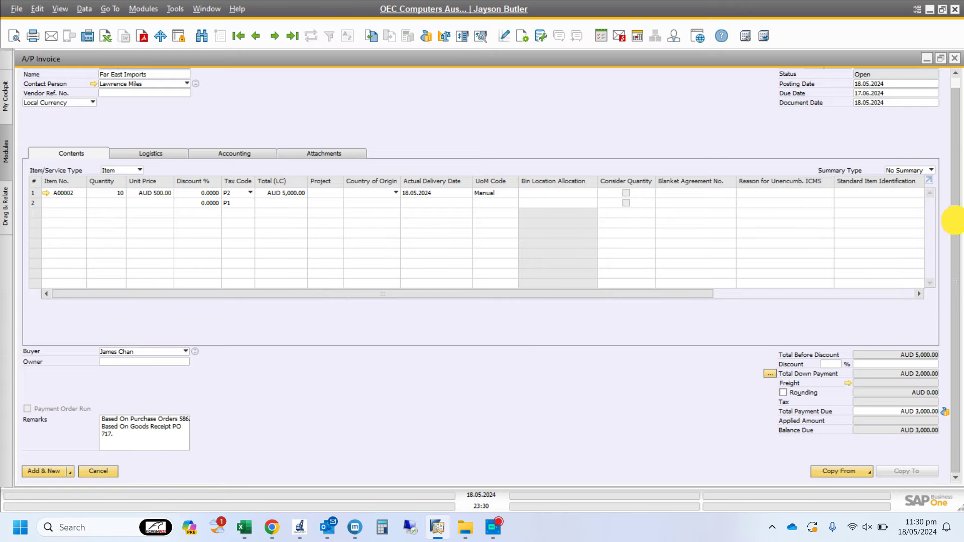
left_click(50, 472)
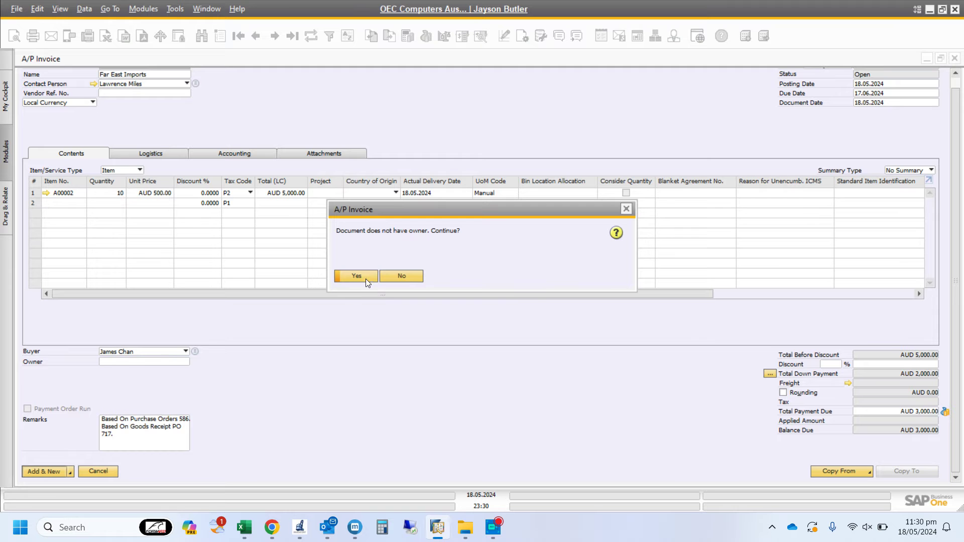
left_click(360, 278)
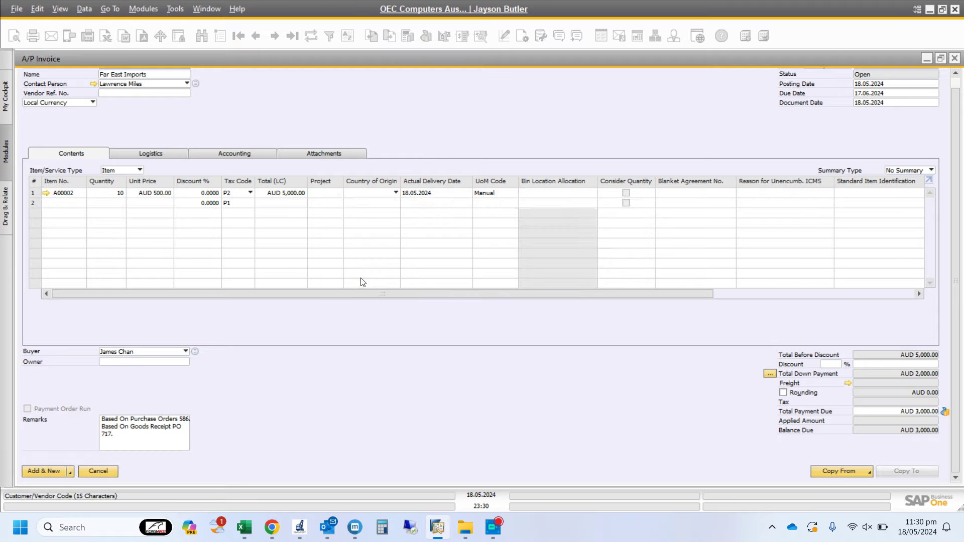
left_click(359, 277)
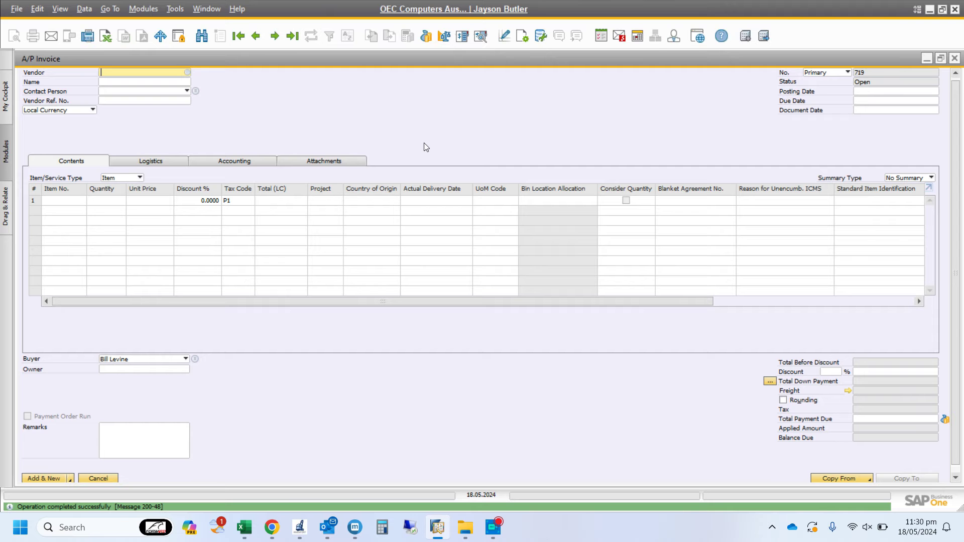
Examine the journal entry of the last A/P invoice, then close the entry, the invoice and the goods receipt PO
left_click(292, 37)
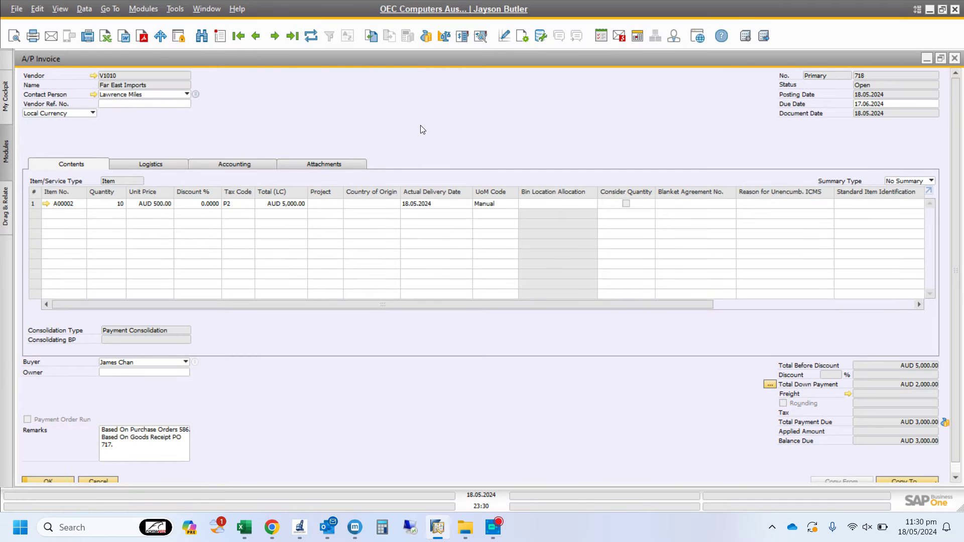
right_click(417, 110)
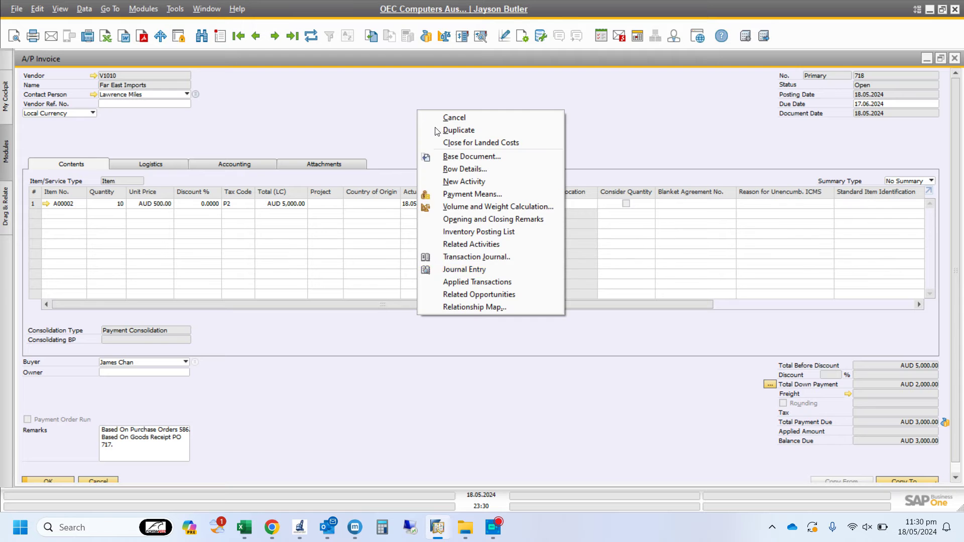
left_click(464, 270)
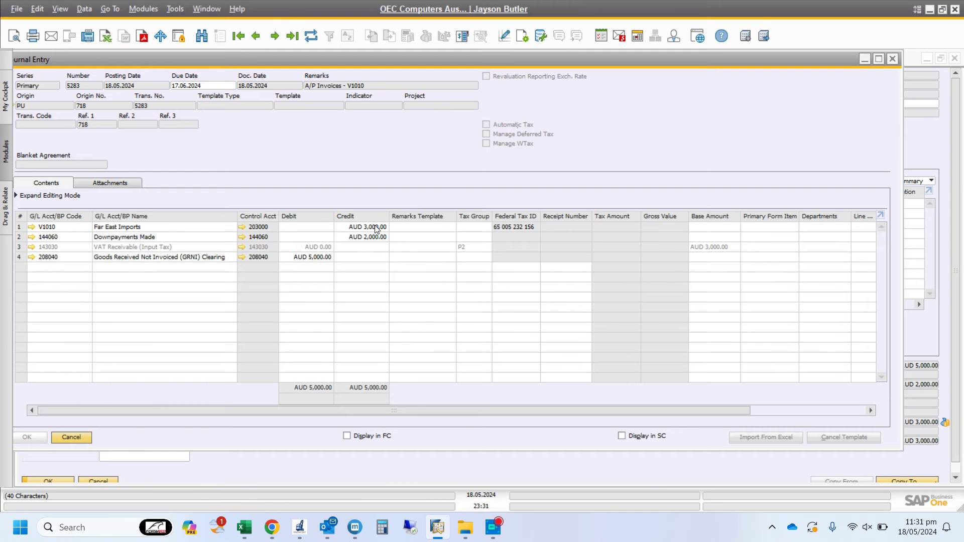
left_click(891, 60)
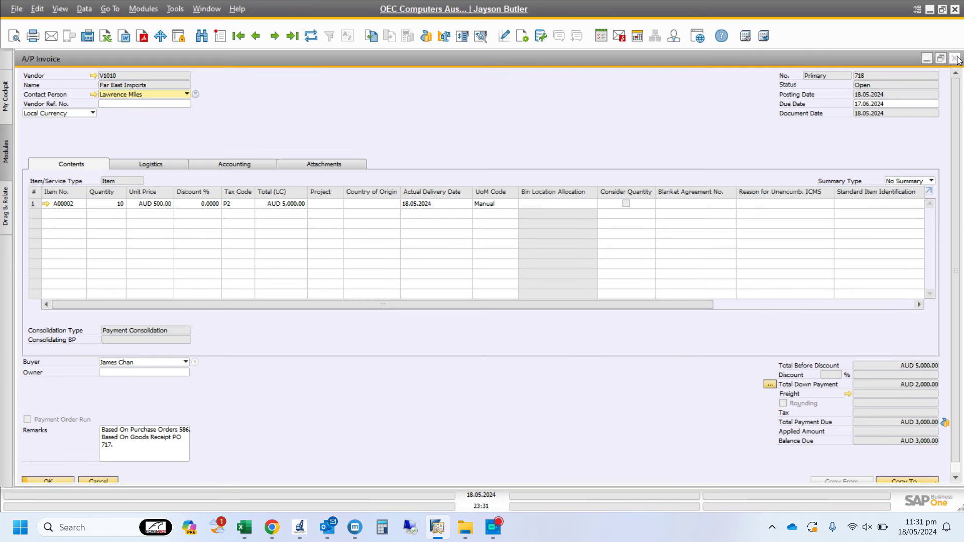
left_click(954, 59)
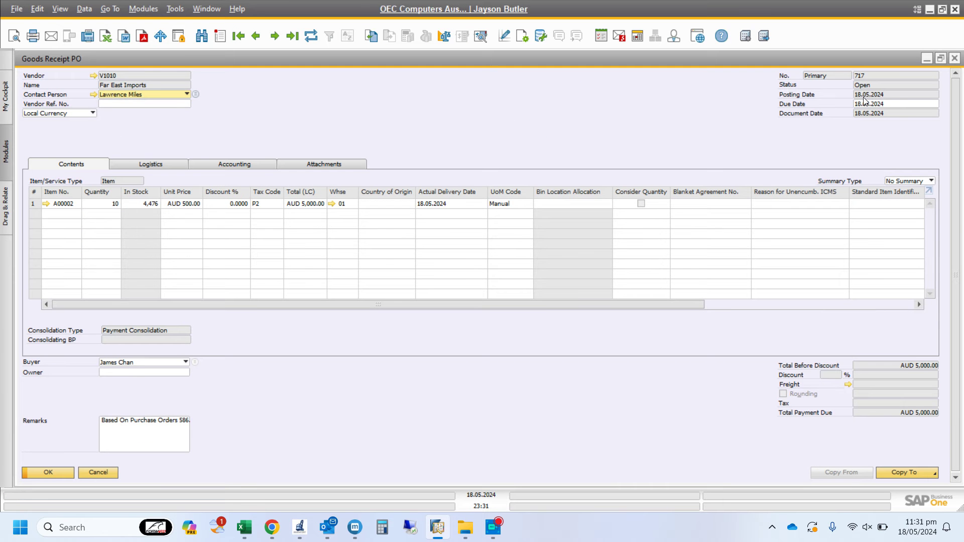
left_click(952, 58)
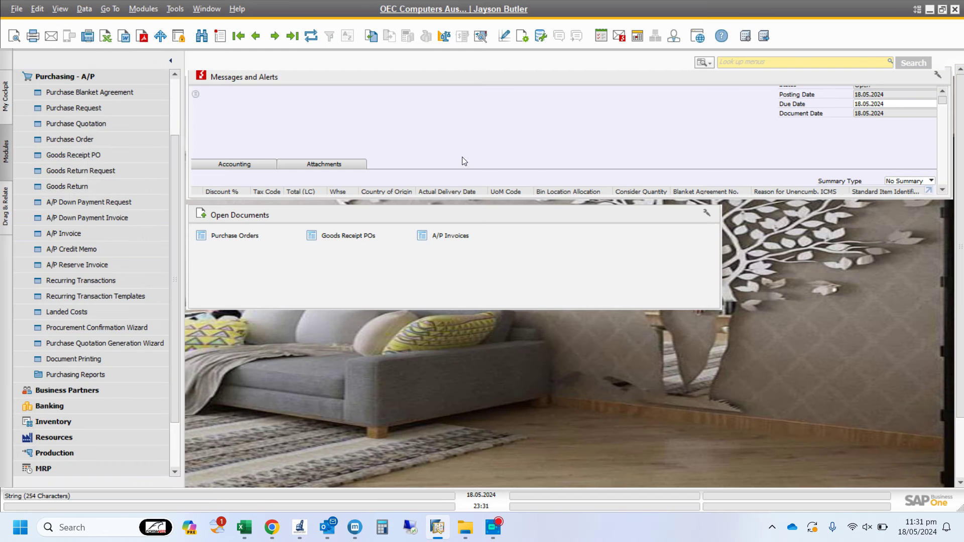
Start a new outgoing payment from the Banking module for the vendor Far East Imports
left_click(90, 84)
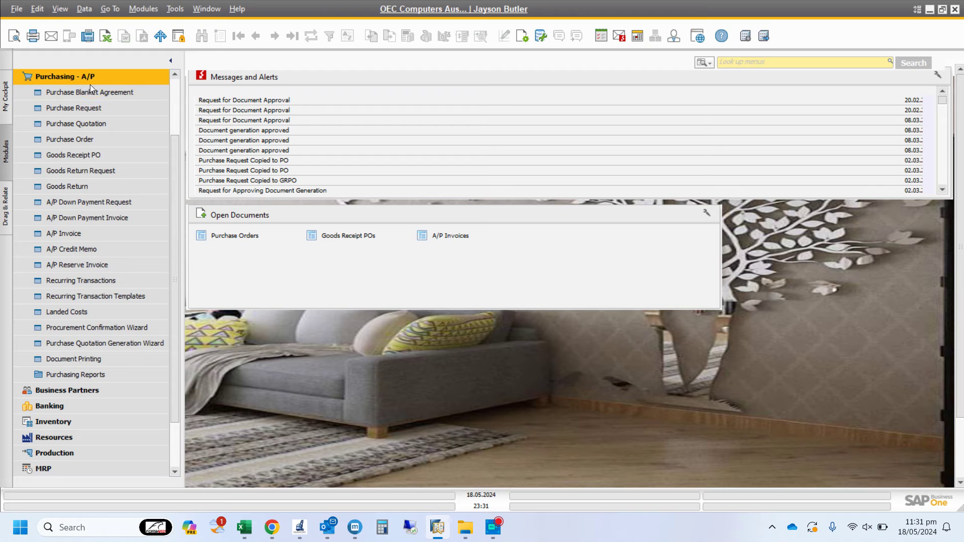
left_click(61, 190)
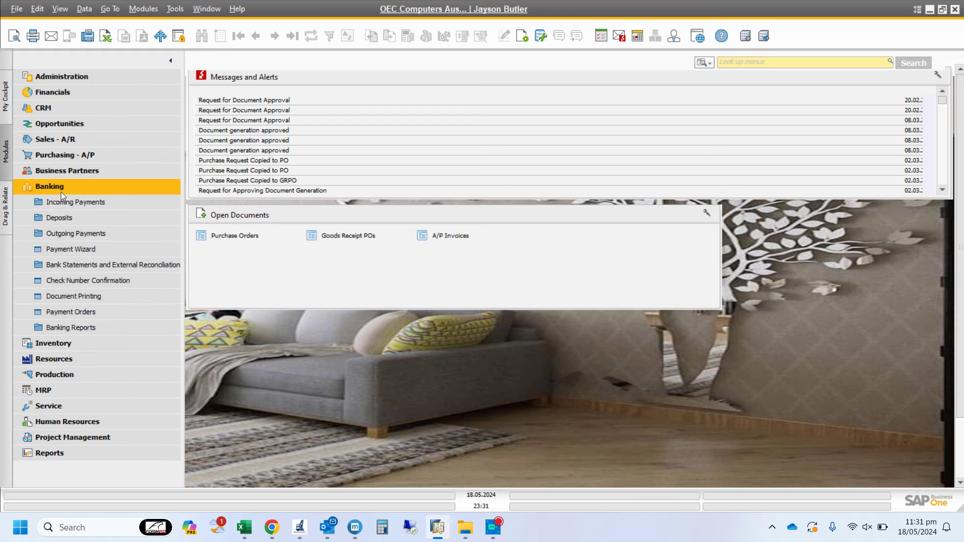
left_click(64, 234)
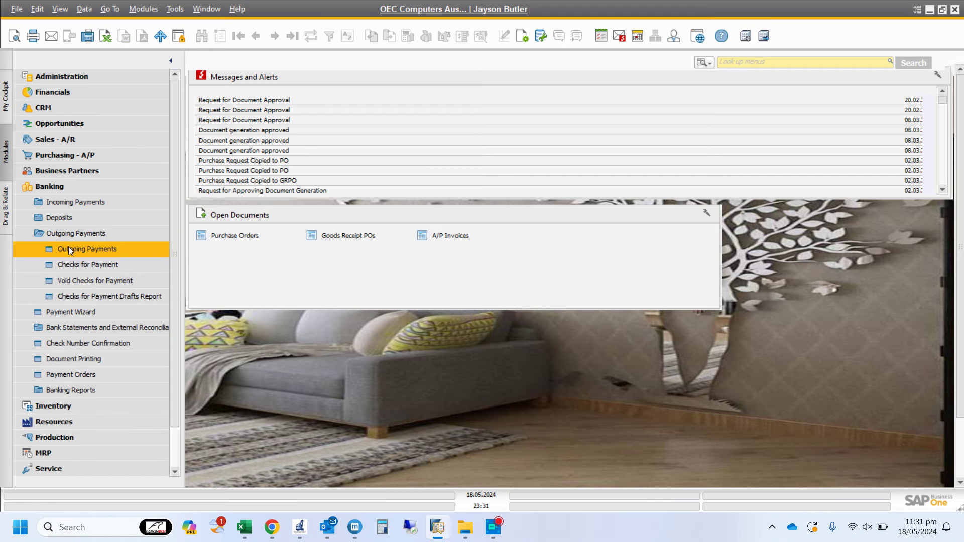
left_click(70, 250)
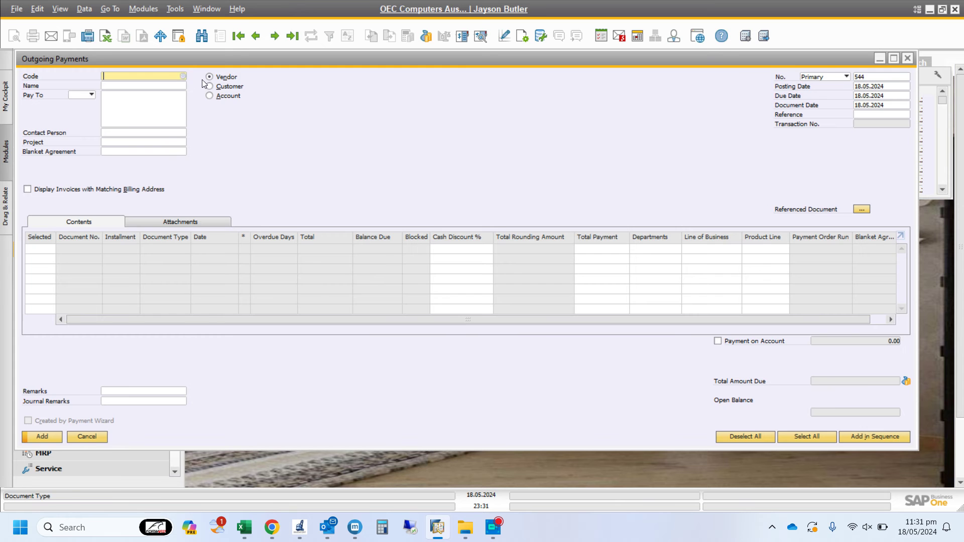
left_click(182, 77)
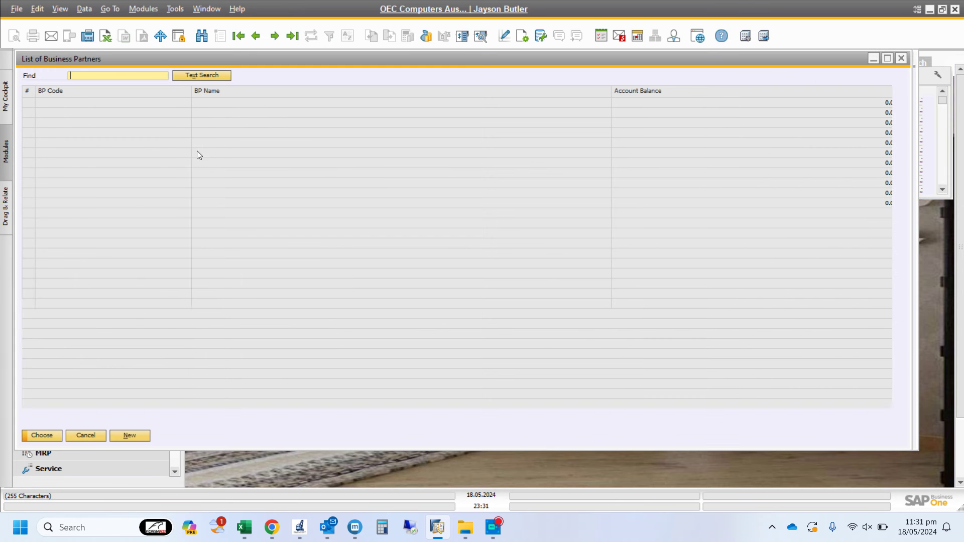
double_click(208, 111)
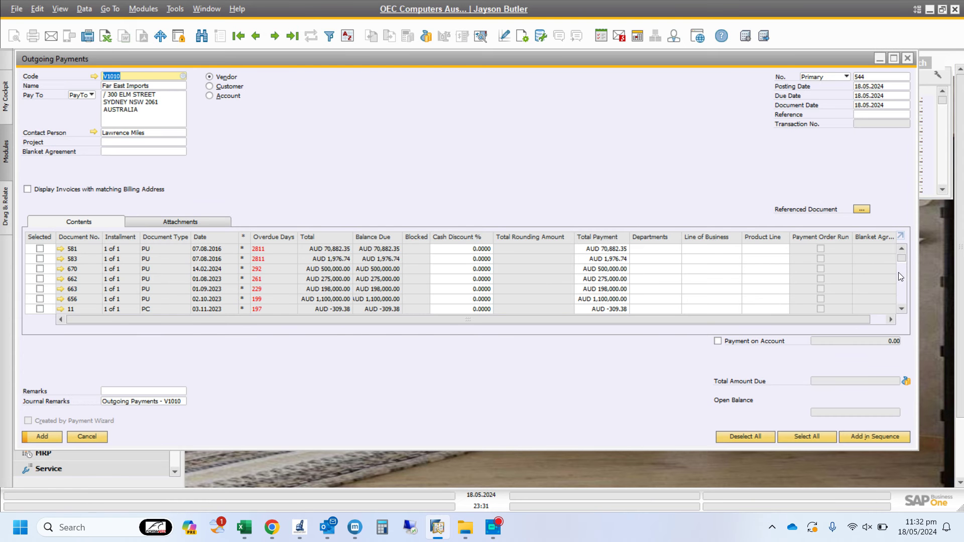
Select the AUD 3,000 invoice dated 18.05.2024 for payment and set its cash discount to 0%
left_click_drag(904, 258, 899, 304)
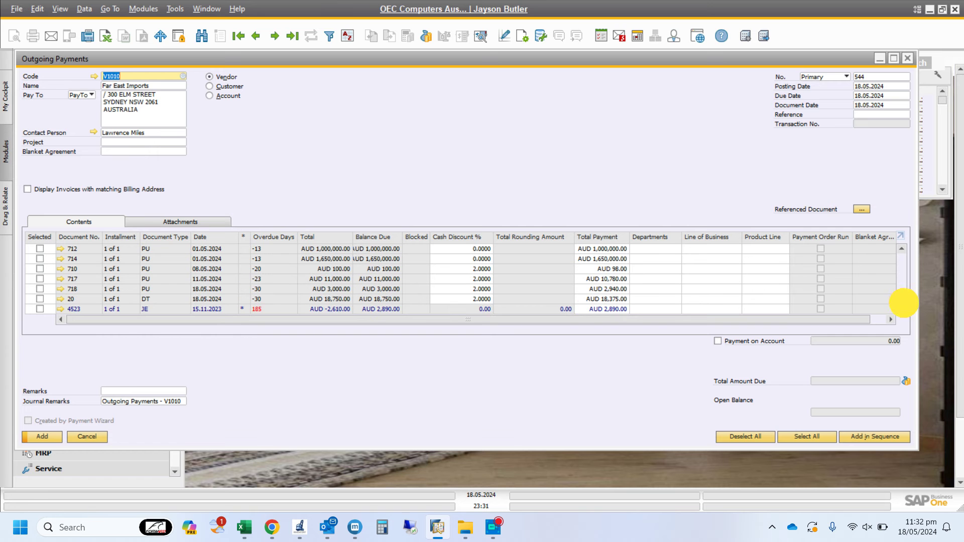
left_click(40, 289)
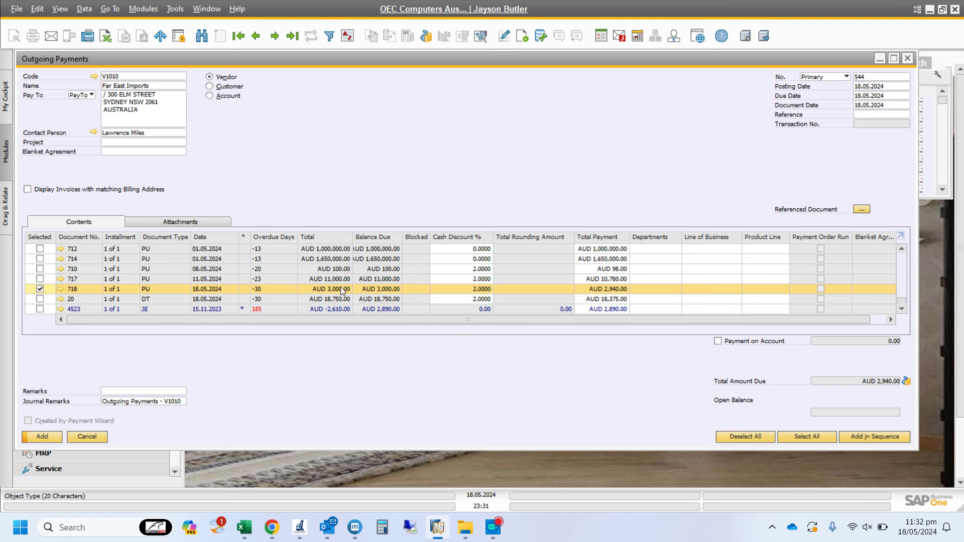
left_click(470, 288)
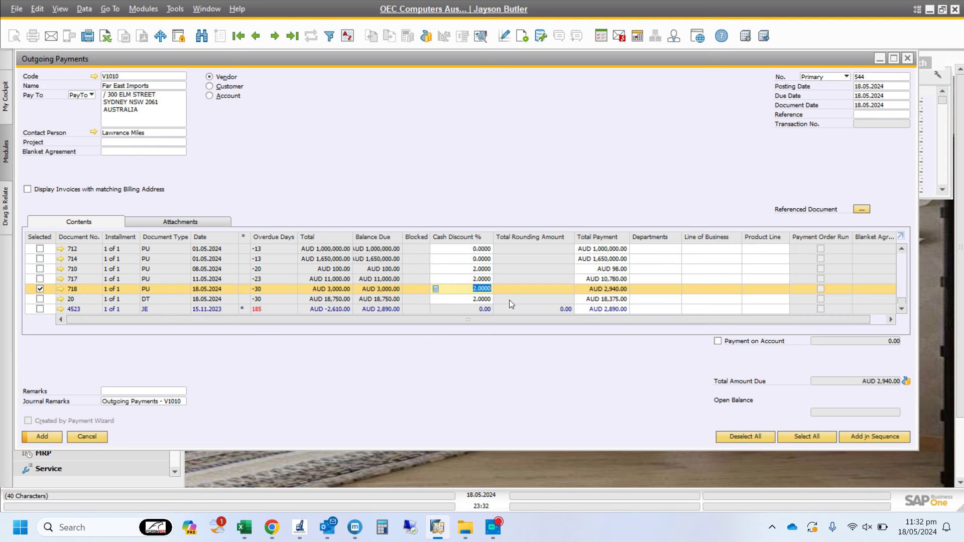
type("0")
key("Tab")
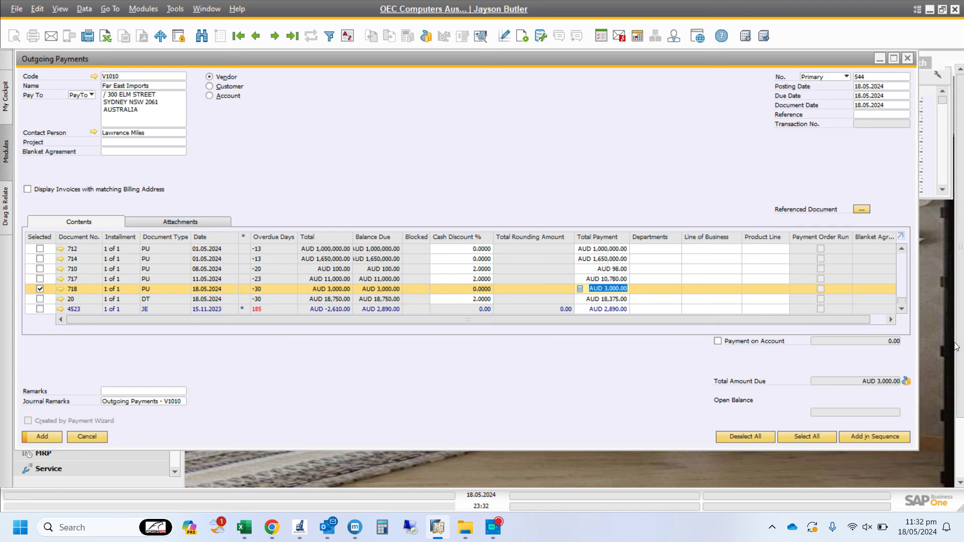
Cover the full AUD 3,000 by bank transfer dated 18.05.2024 with reference 1245, and add the outgoing payment
left_click(906, 381)
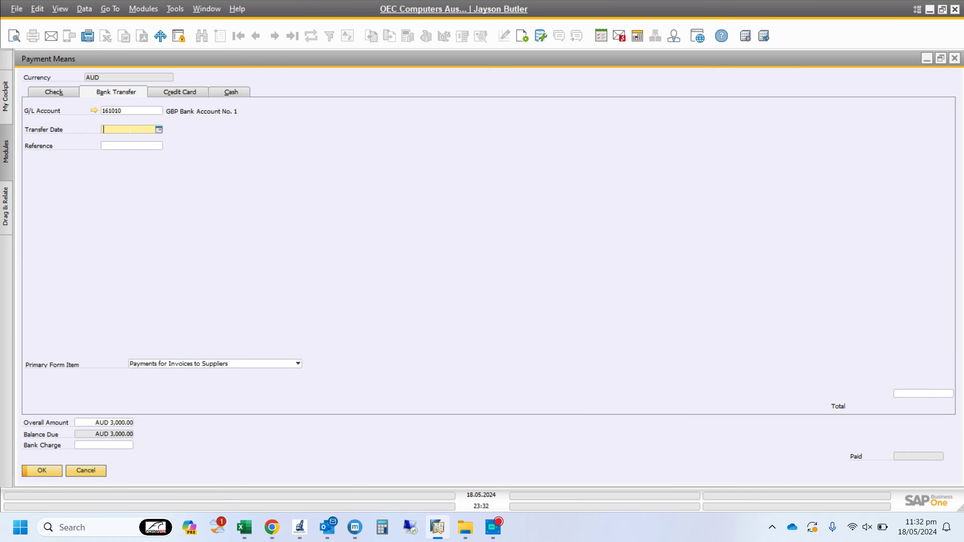
type("18")
key("Tab")
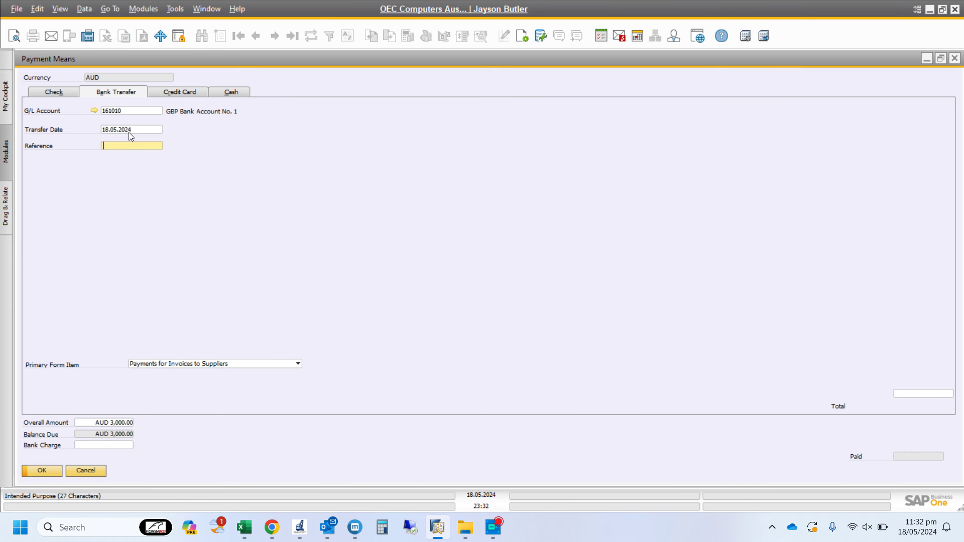
type("1245")
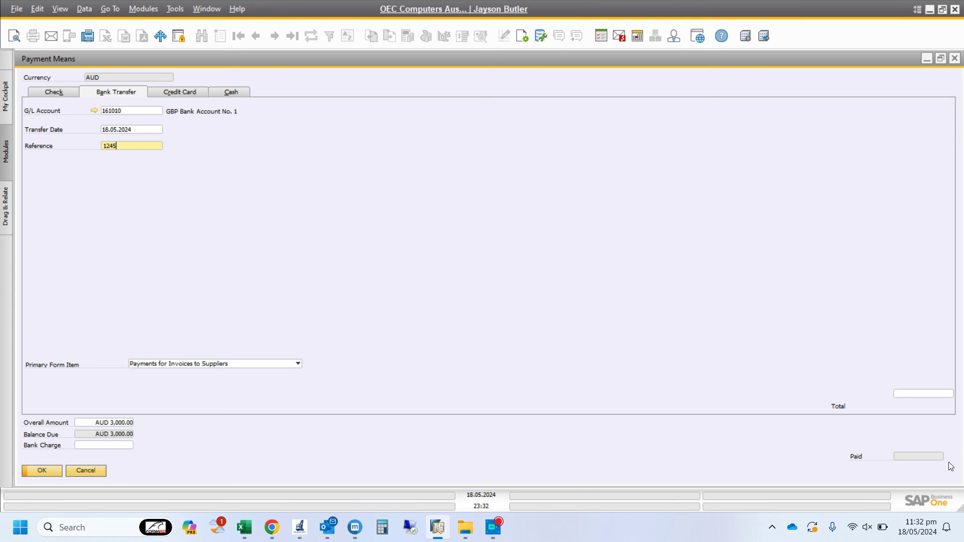
left_click(911, 395)
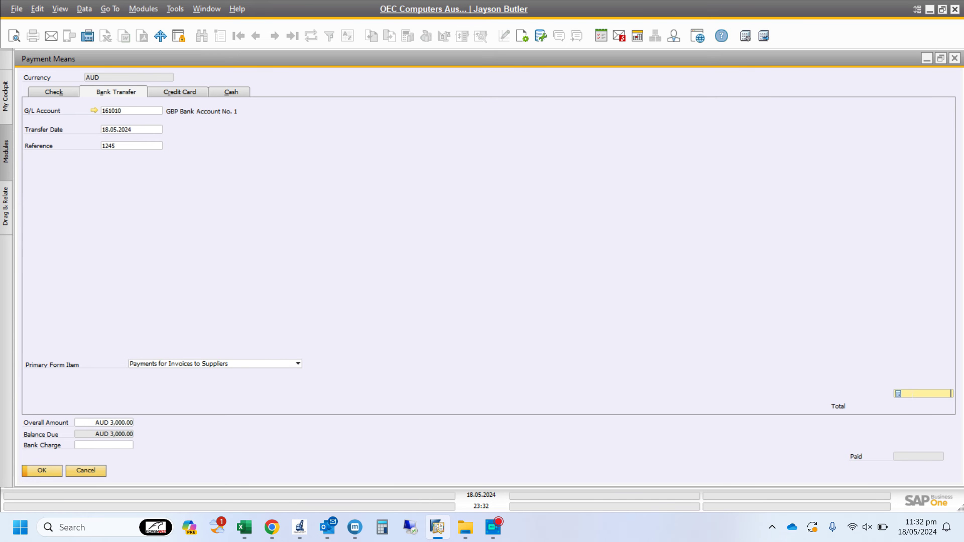
key("ctrl+b")
key("Tab")
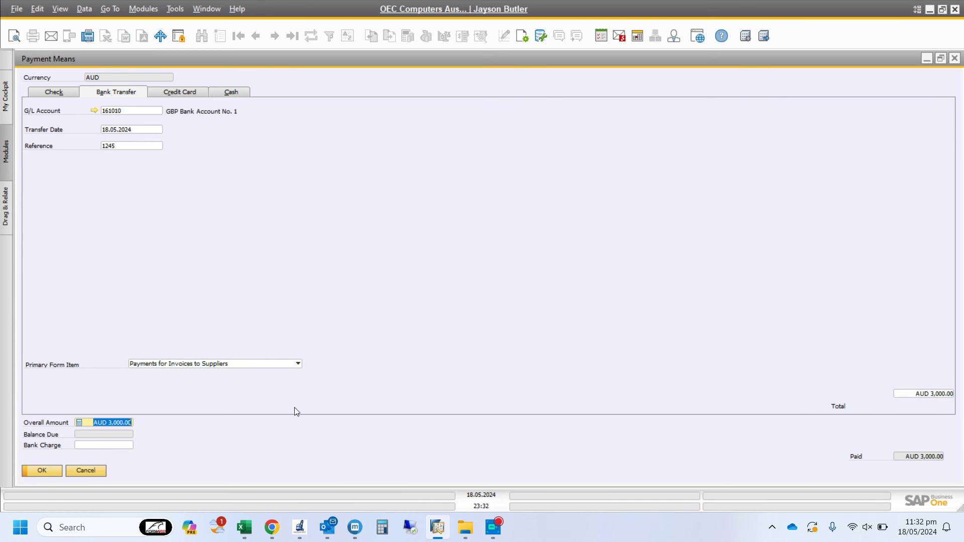
left_click(42, 470)
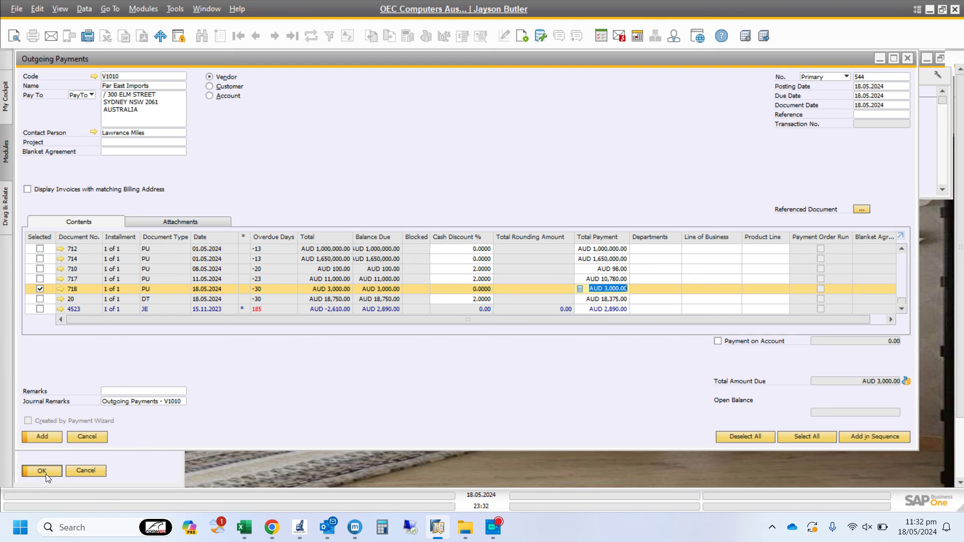
left_click(38, 435)
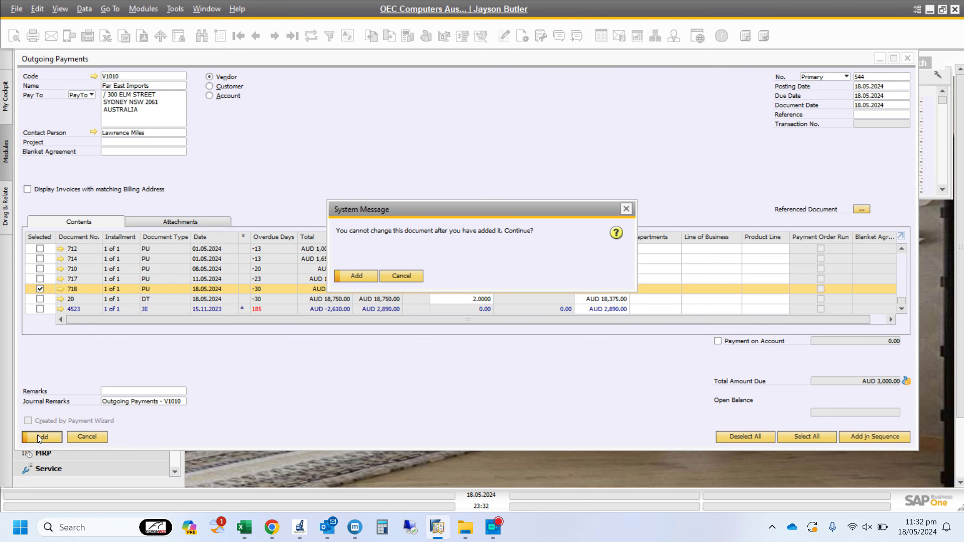
left_click(347, 273)
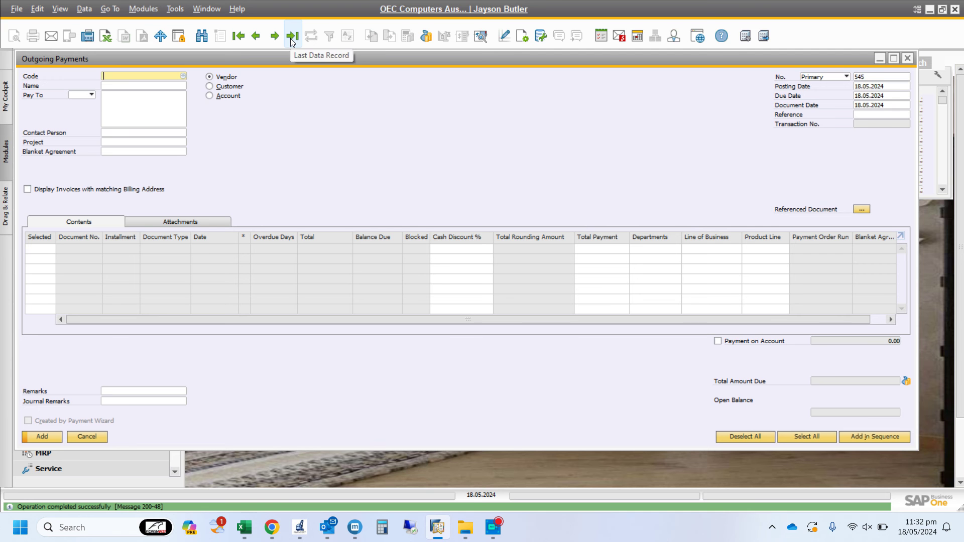
Examine the journal entry of the last outgoing payment, then close the entry and the payment and collapse the Banking module
left_click(292, 36)
right_click(369, 144)
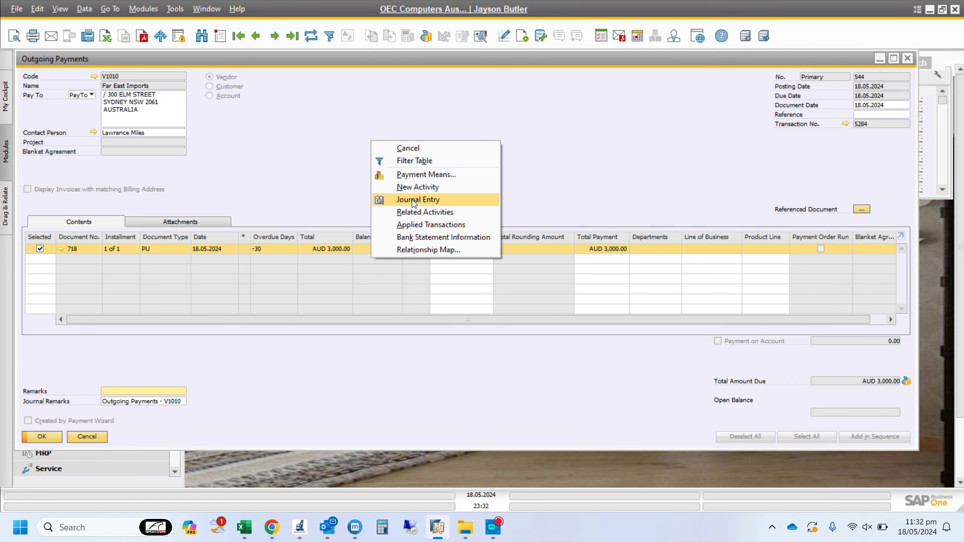
left_click(413, 201)
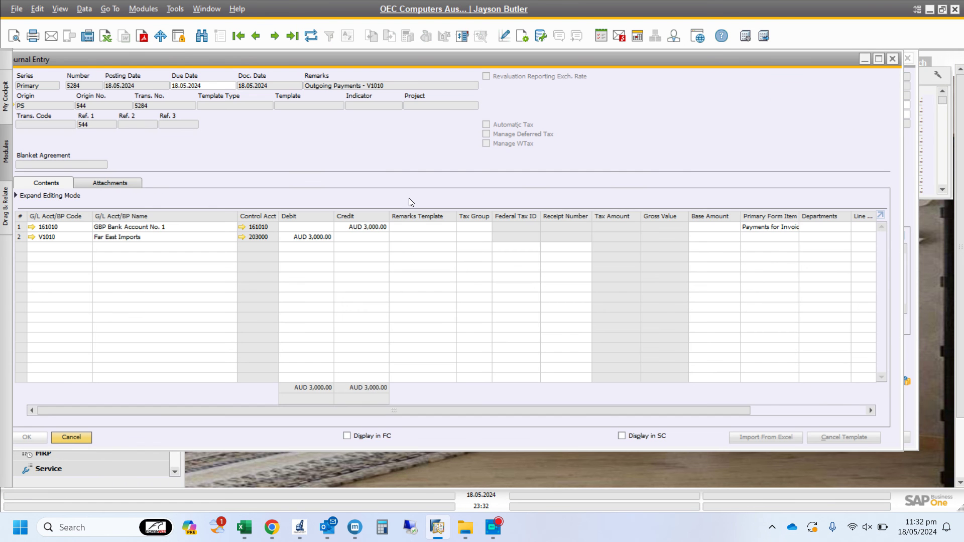
left_click(892, 58)
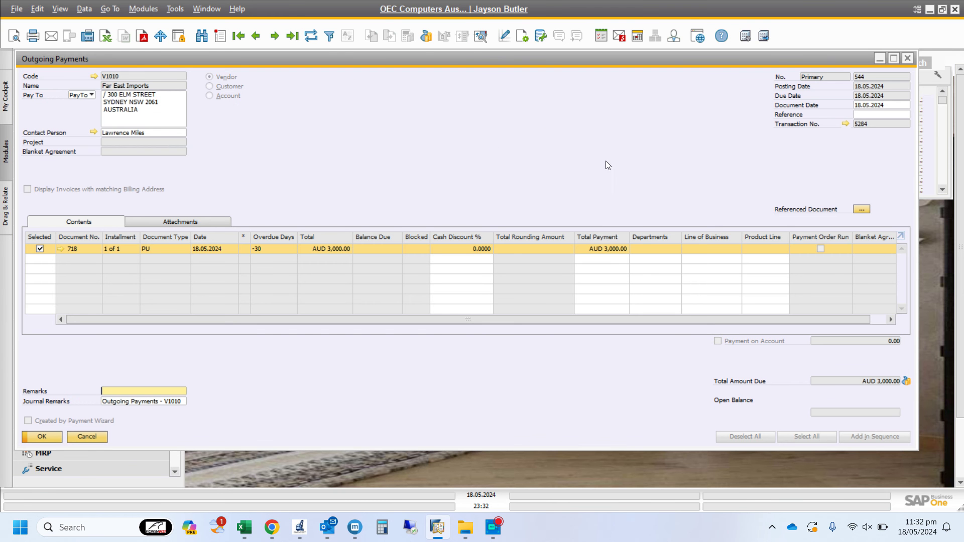
left_click(907, 58)
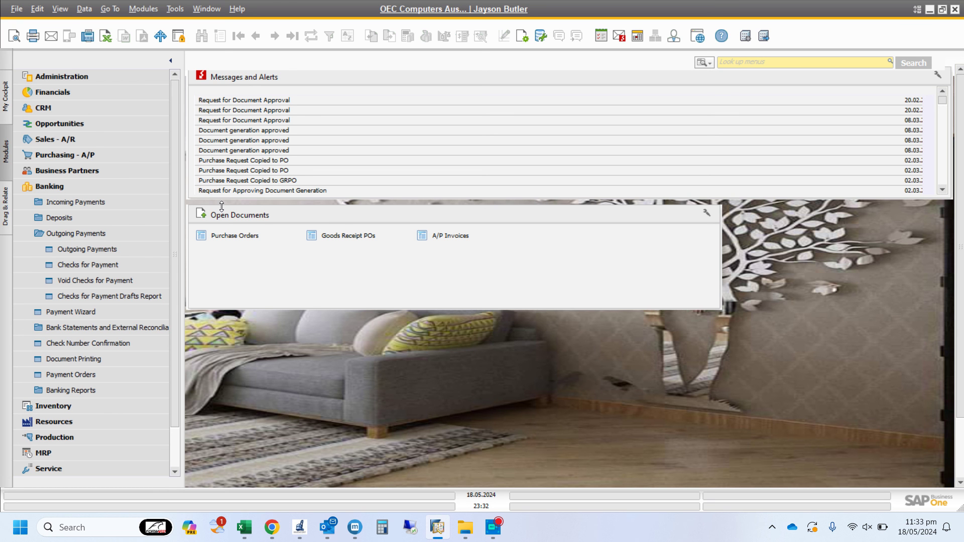
left_click(110, 186)
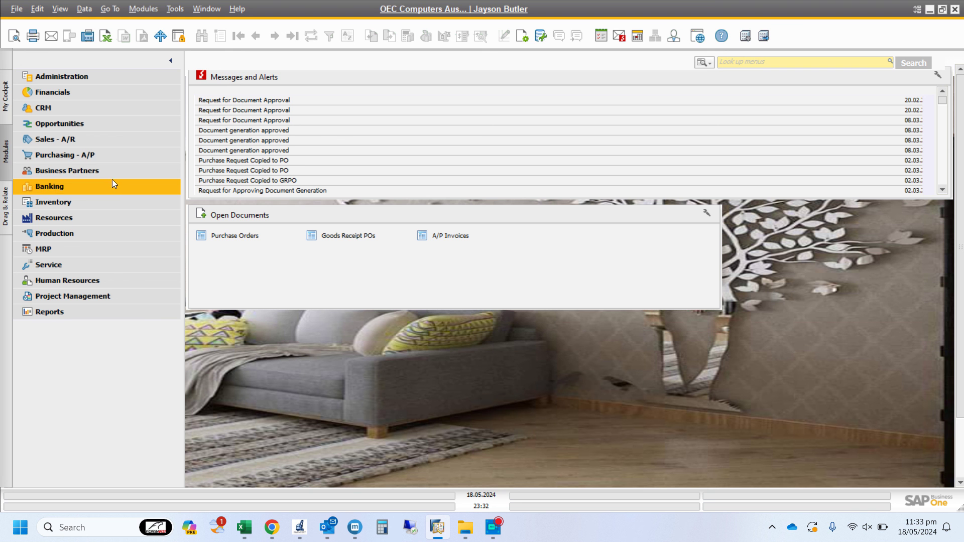